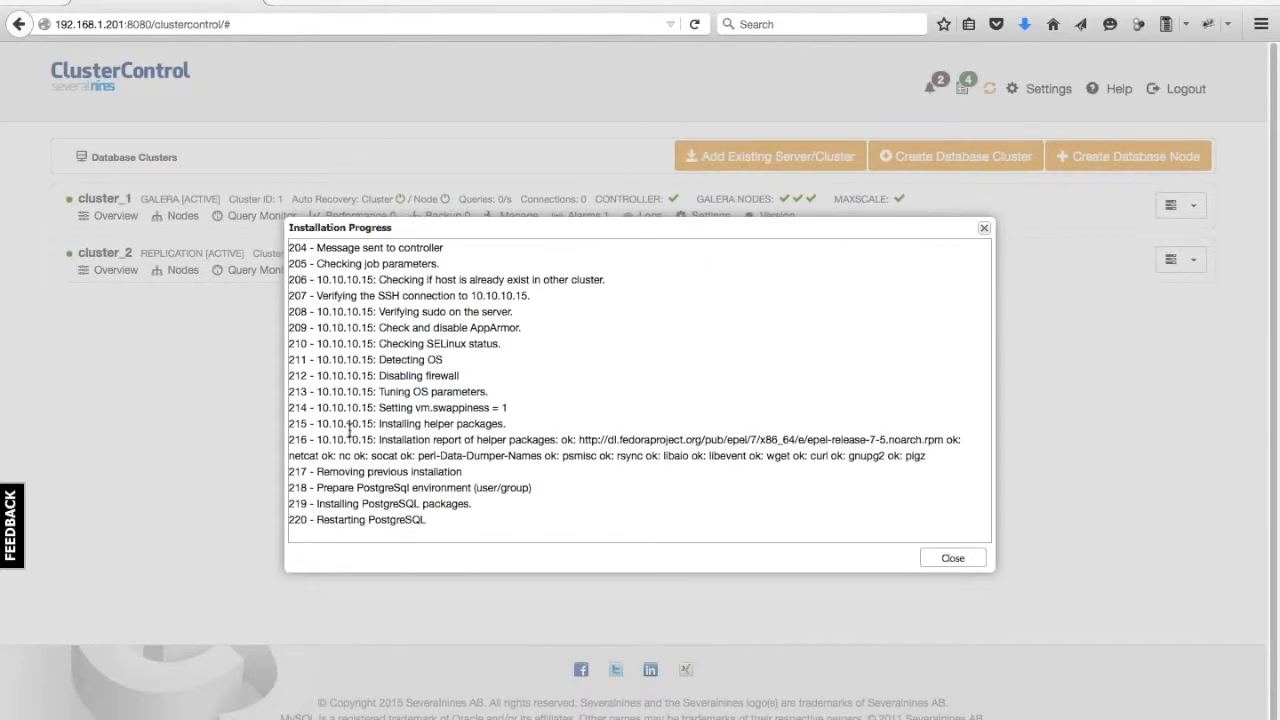
Review the messages in the PostgreSQL installation progress log.
{"action": "left_click_drag", "start_coordinate": [360, 440], "coordinate": [863, 455]}
{"action": "left_click", "coordinate": [865, 461]}
{"action": "scroll", "coordinate": [720, 515], "scroll_direction": "down", "scroll_amount": 1}
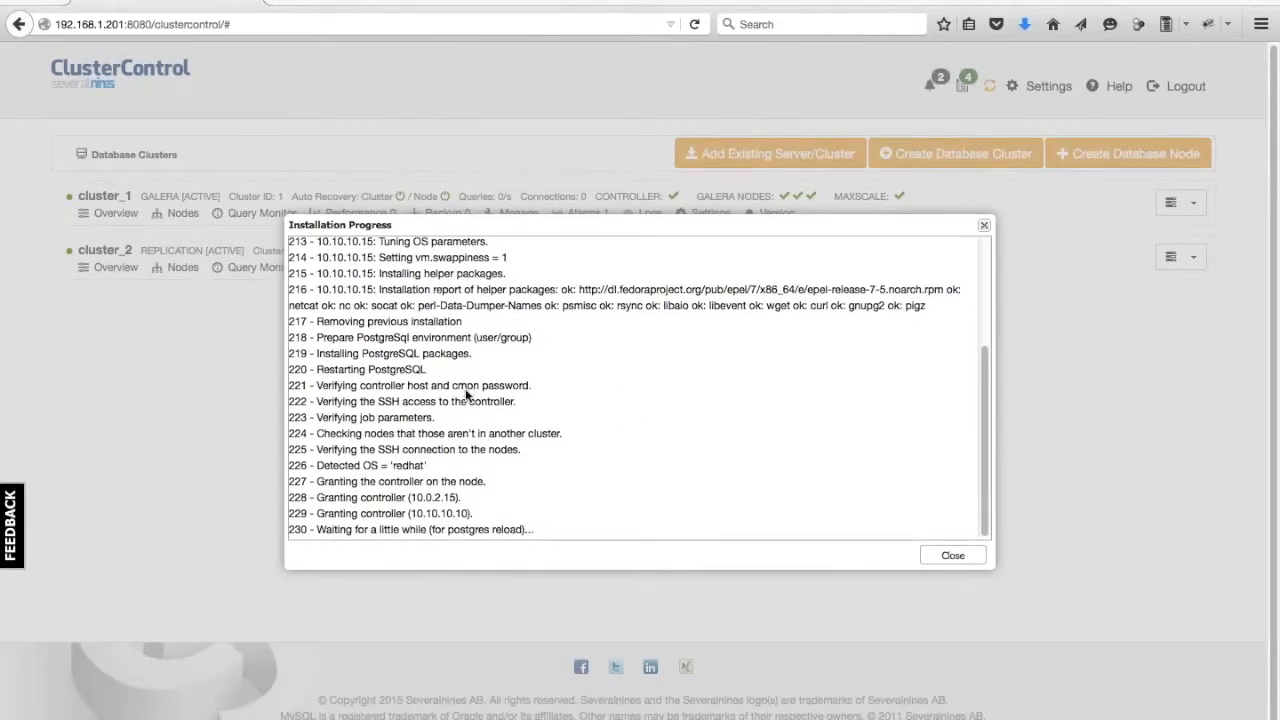
{"action": "left_click_drag", "start_coordinate": [346, 530], "coordinate": [526, 531]}
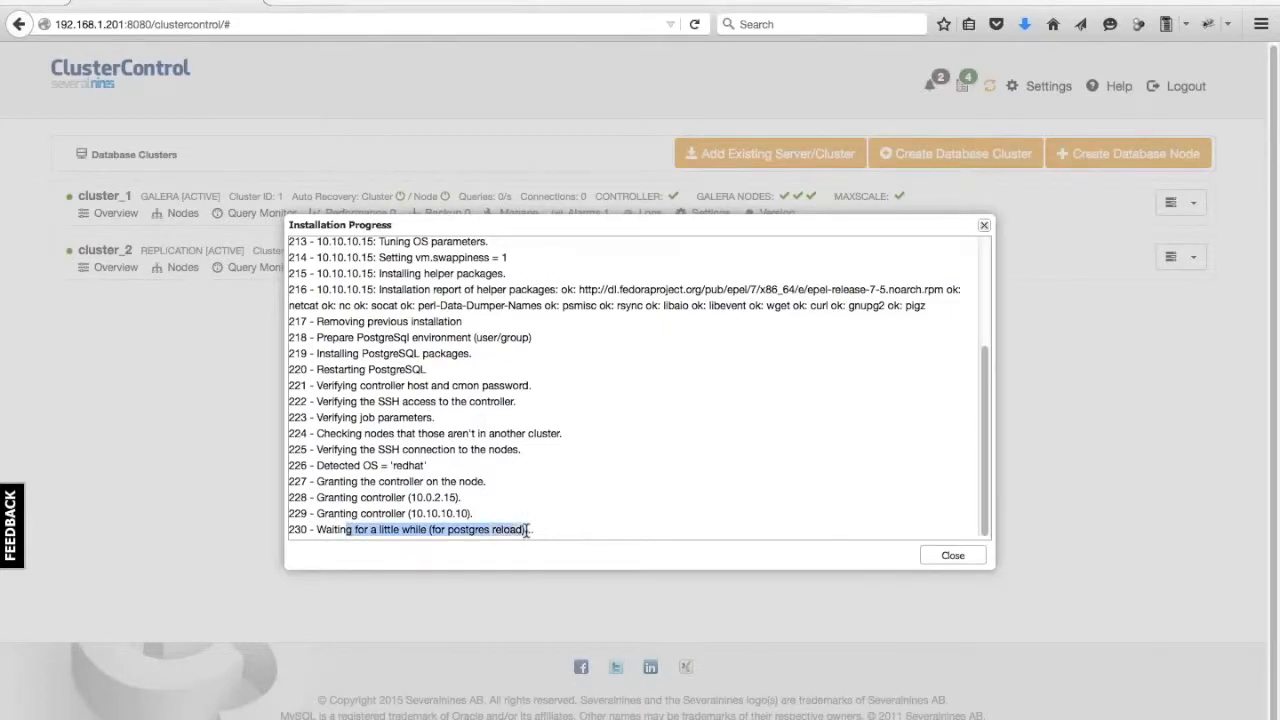
{"action": "left_click", "coordinate": [526, 538]}
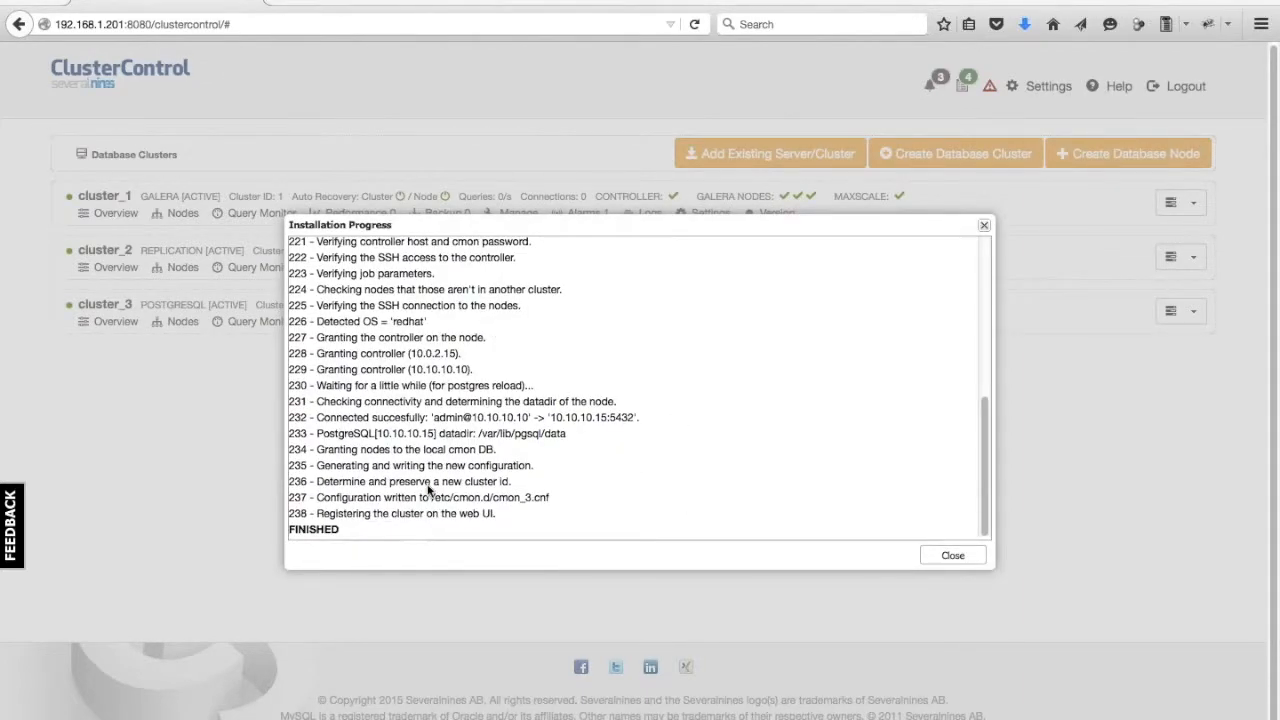
Close the installation progress dialog and open the overview of cluster_3.
{"action": "left_click", "coordinate": [950, 556]}
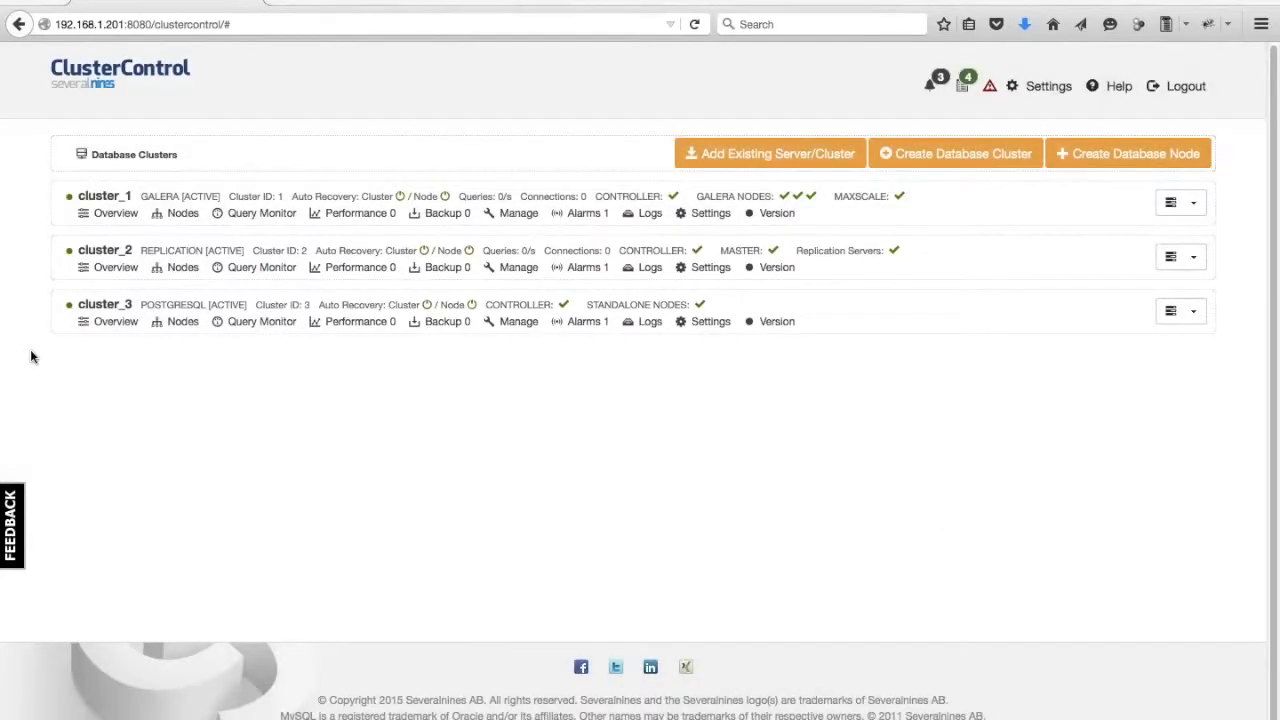
{"action": "left_click", "coordinate": [104, 304]}
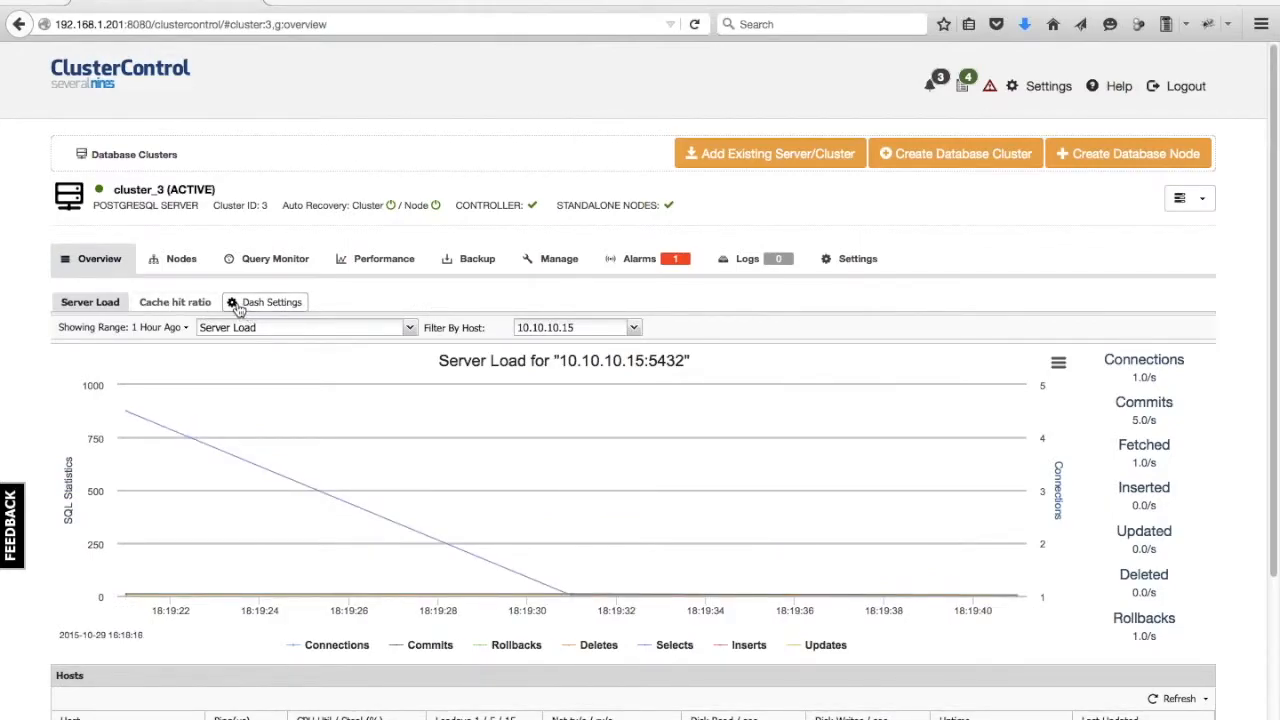
Browse the cluster's menus and its hosts list on the overview page.
{"action": "mouse_move", "coordinate": [283, 267]}
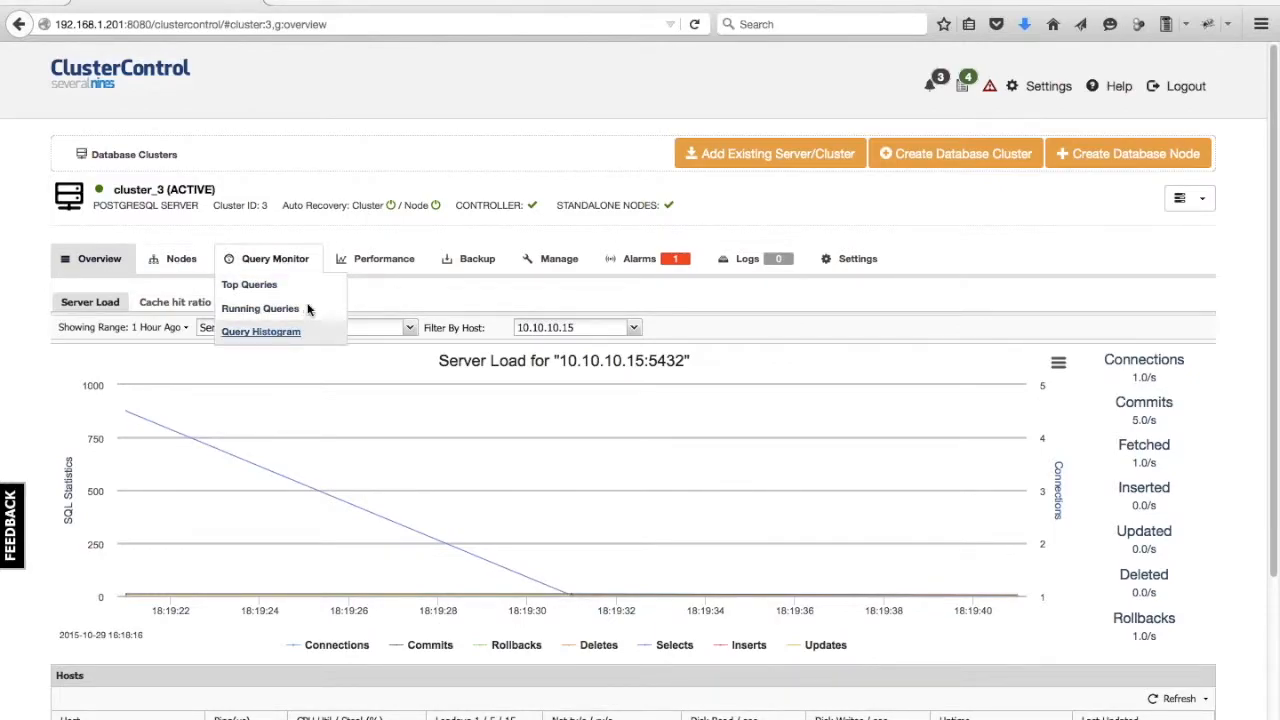
{"action": "mouse_move", "coordinate": [372, 266]}
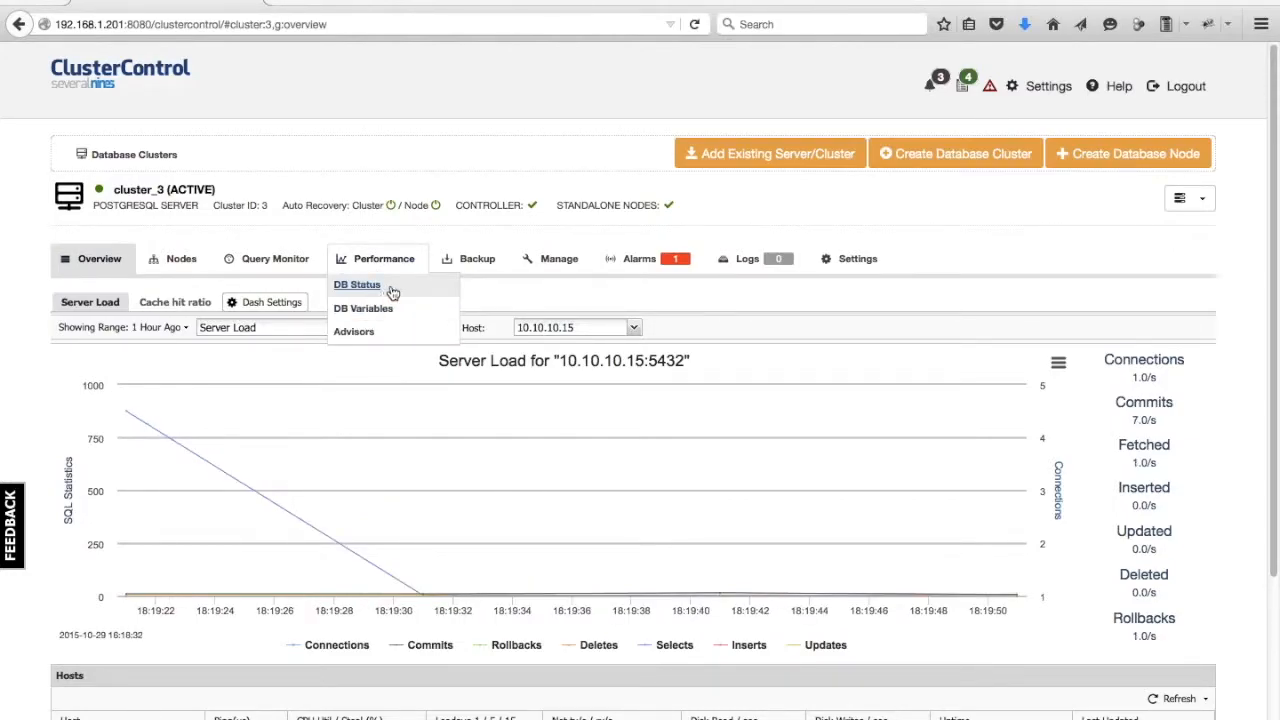
{"action": "mouse_move", "coordinate": [480, 262]}
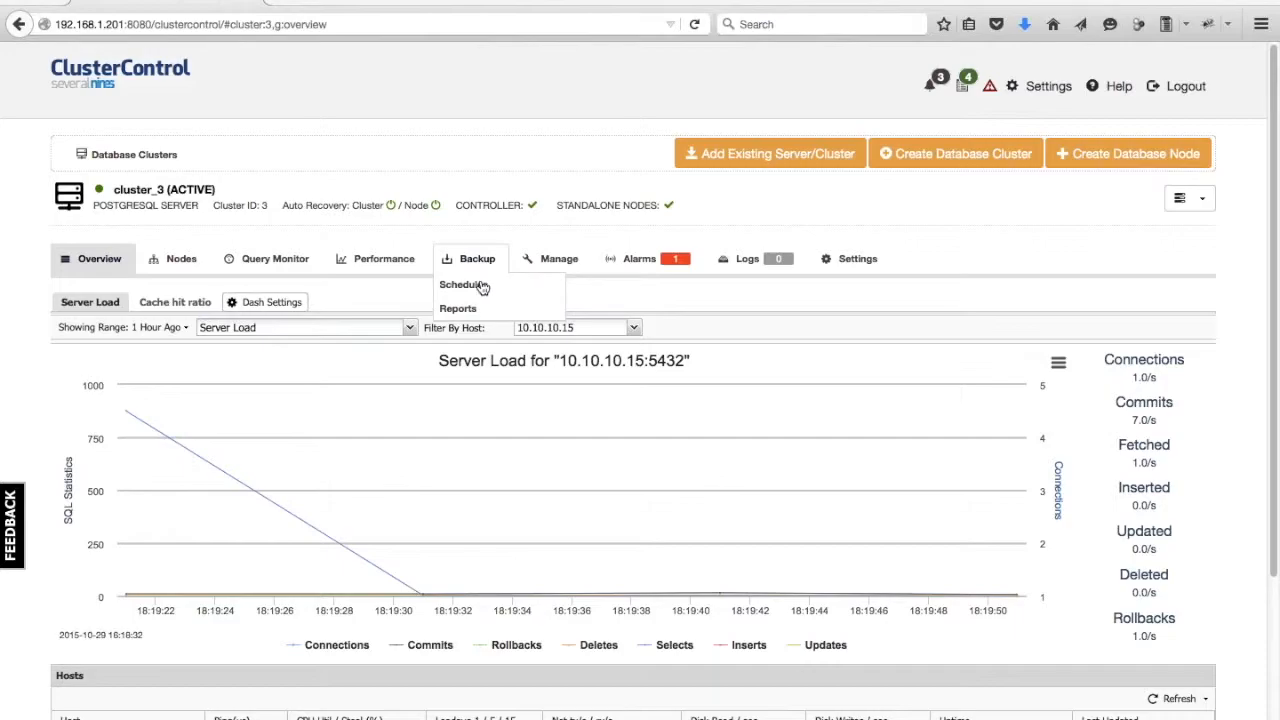
{"action": "mouse_move", "coordinate": [560, 254]}
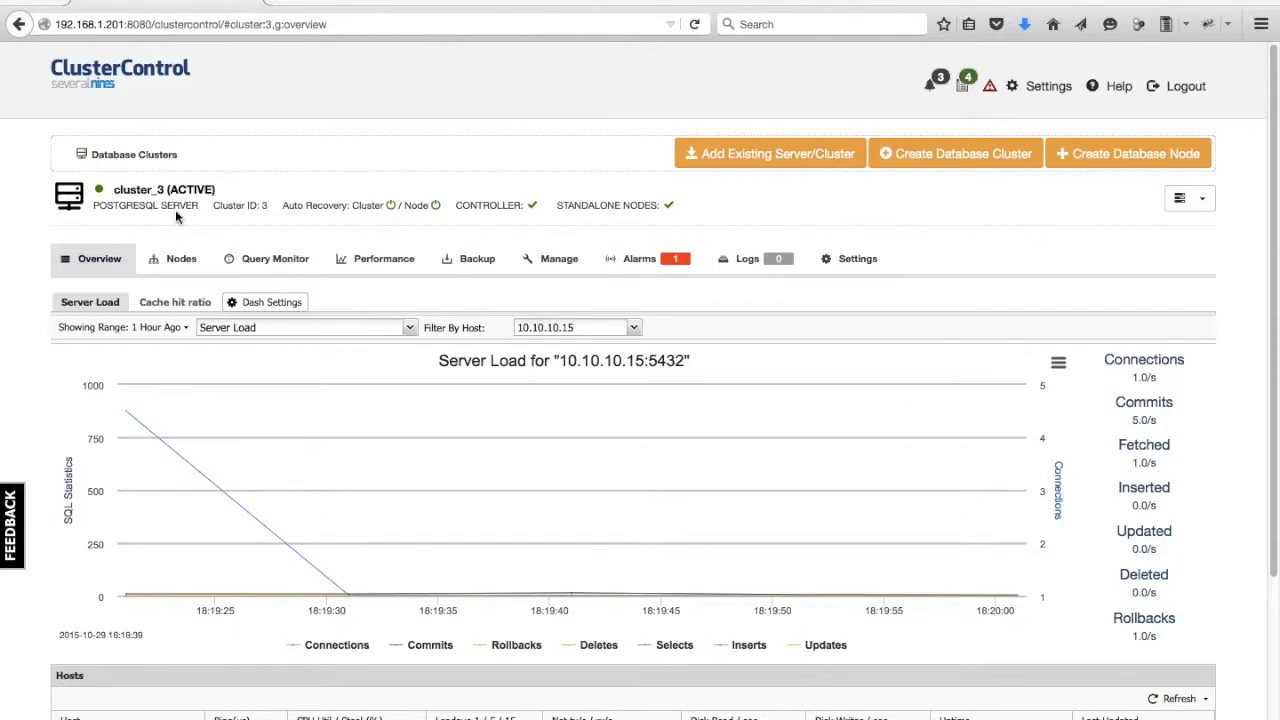
{"action": "scroll", "coordinate": [12, 270], "scroll_direction": "down", "scroll_amount": 3}
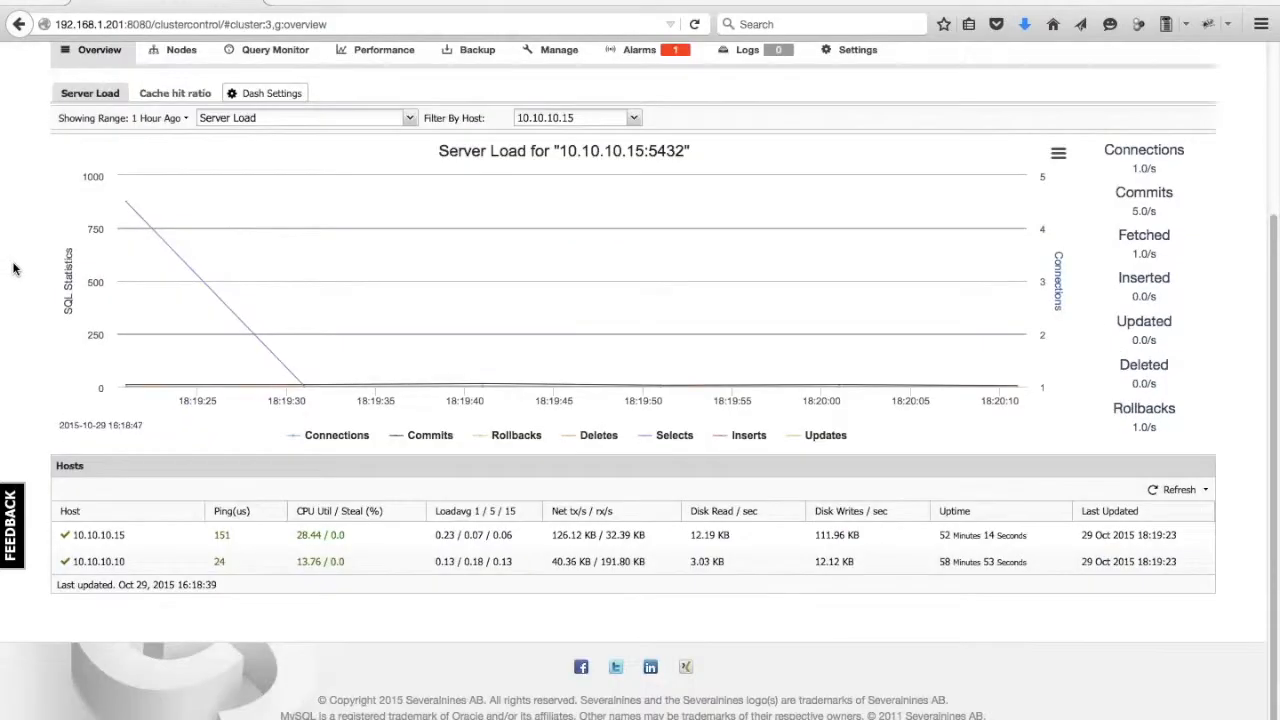
{"action": "scroll", "coordinate": [13, 268], "scroll_direction": "up", "scroll_amount": 3}
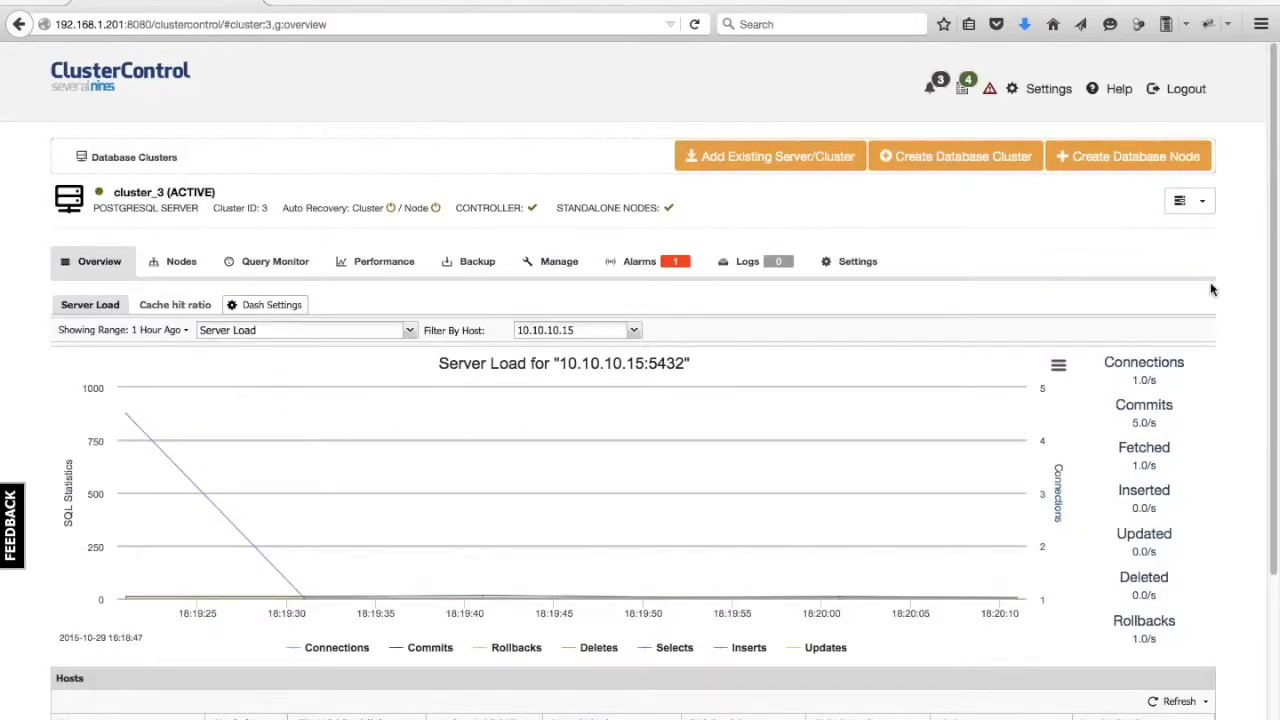
Start adding a replication slave to cluster_3 and choose 10.10.10.15:5432 as the master server.
{"action": "left_click", "coordinate": [1200, 203]}
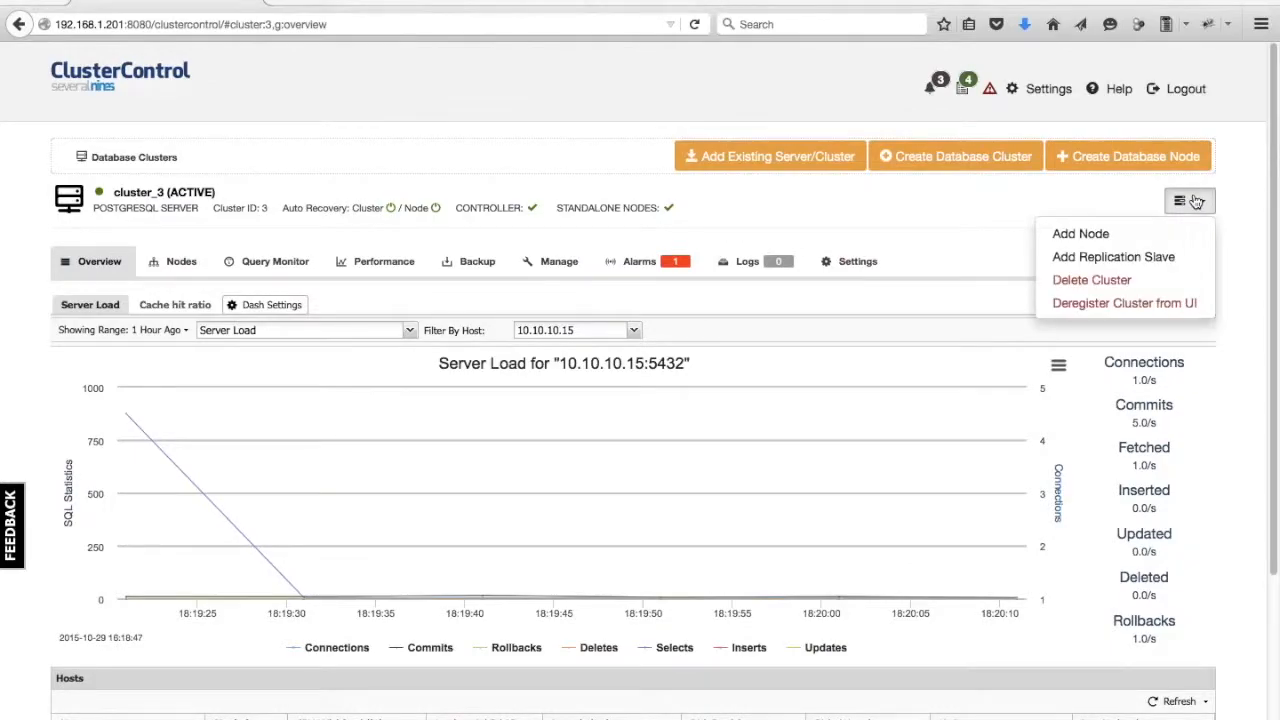
{"action": "left_click", "coordinate": [1143, 257]}
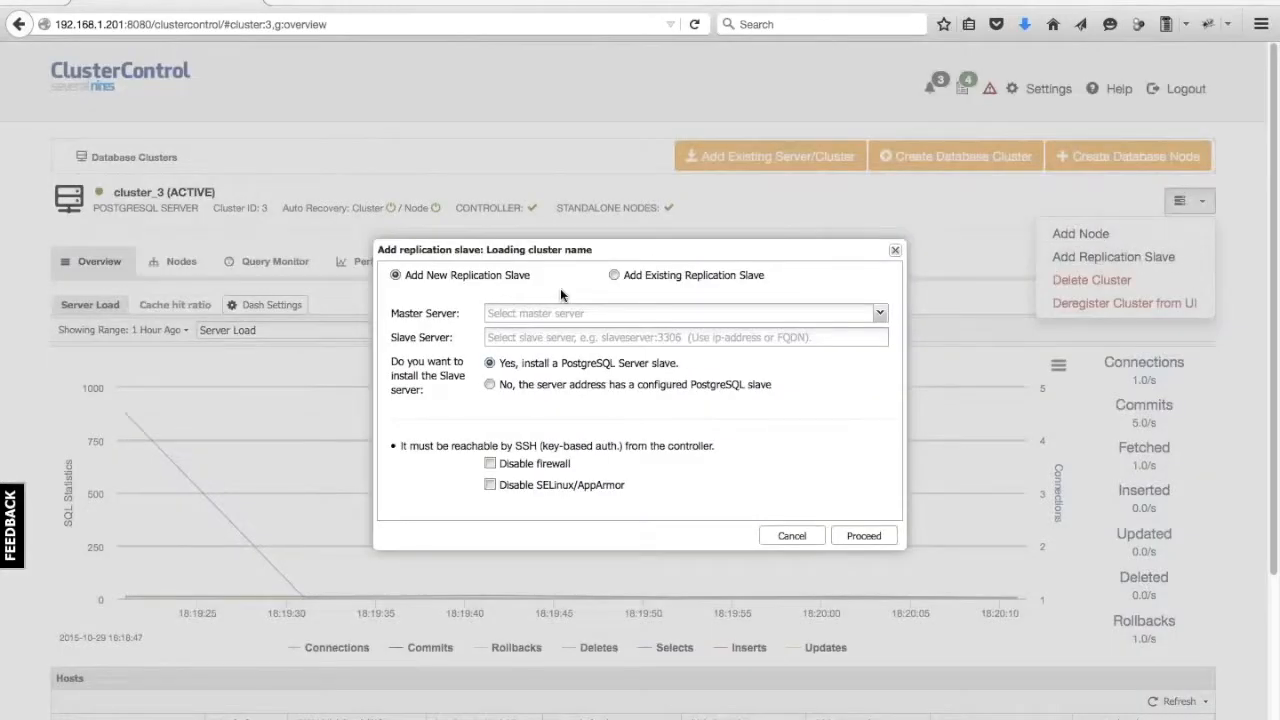
{"action": "left_click", "coordinate": [571, 314]}
{"action": "type", "text": "10."}
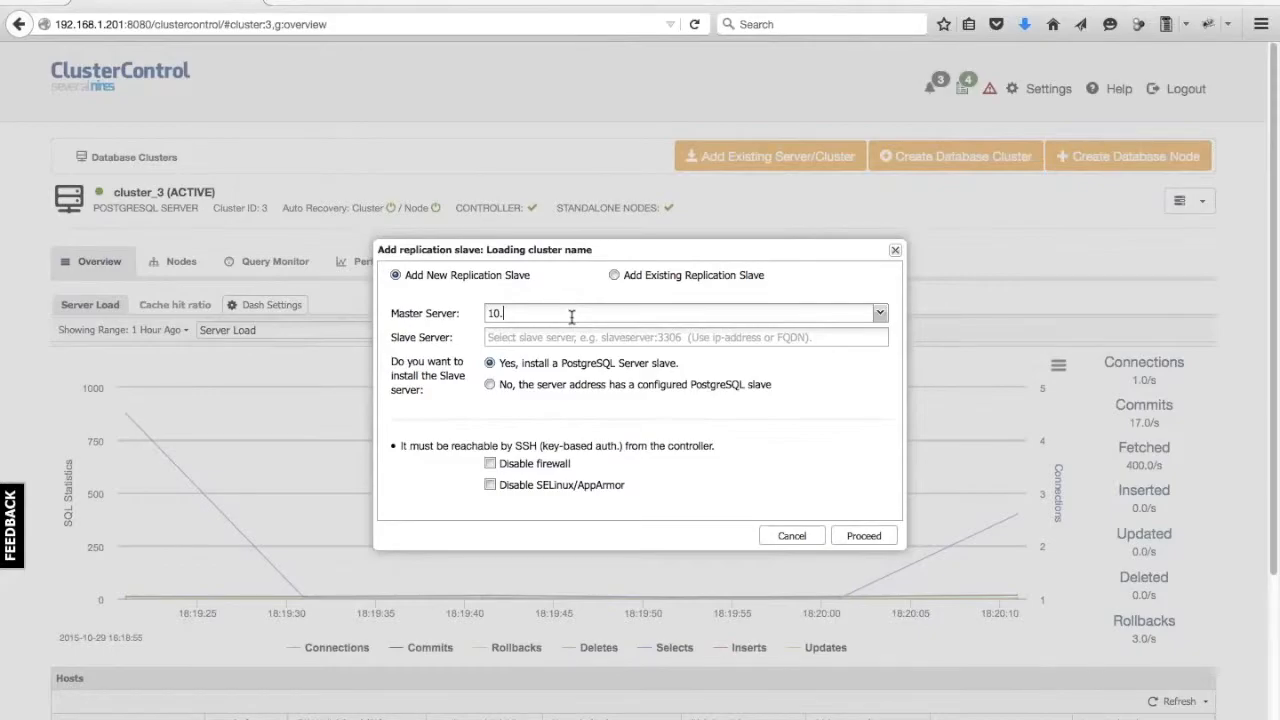
{"action": "type", "text": "10.10.15"}
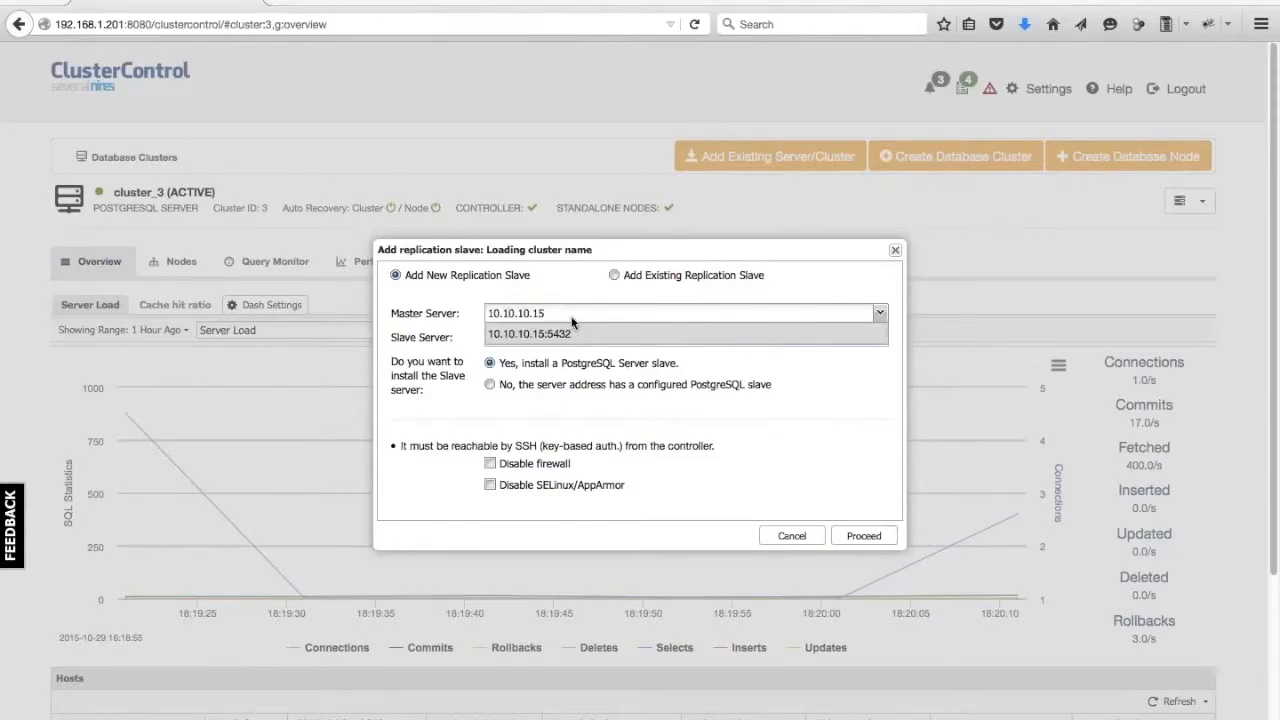
{"action": "left_click", "coordinate": [574, 334]}
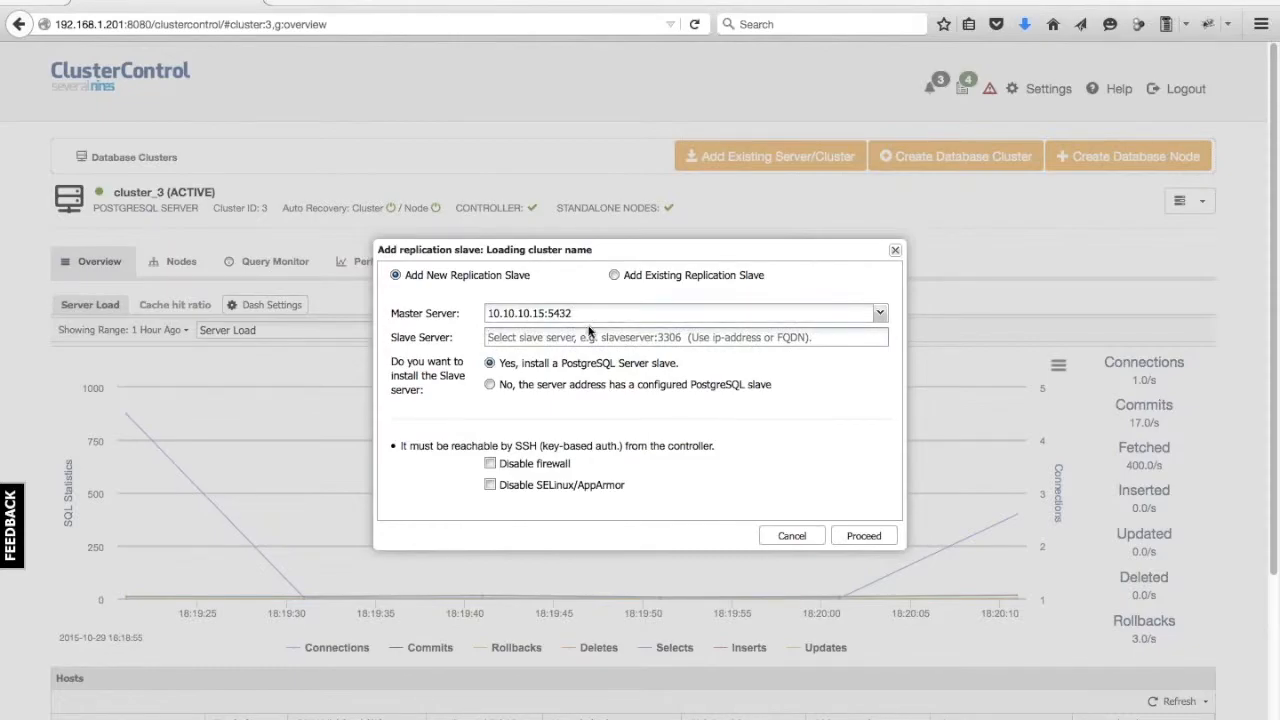
Set the slave server to 10.10.10.16, enable Disable firewall, and proceed with the job.
{"action": "left_click", "coordinate": [586, 336]}
{"action": "type", "text": "10.10.10.16"}
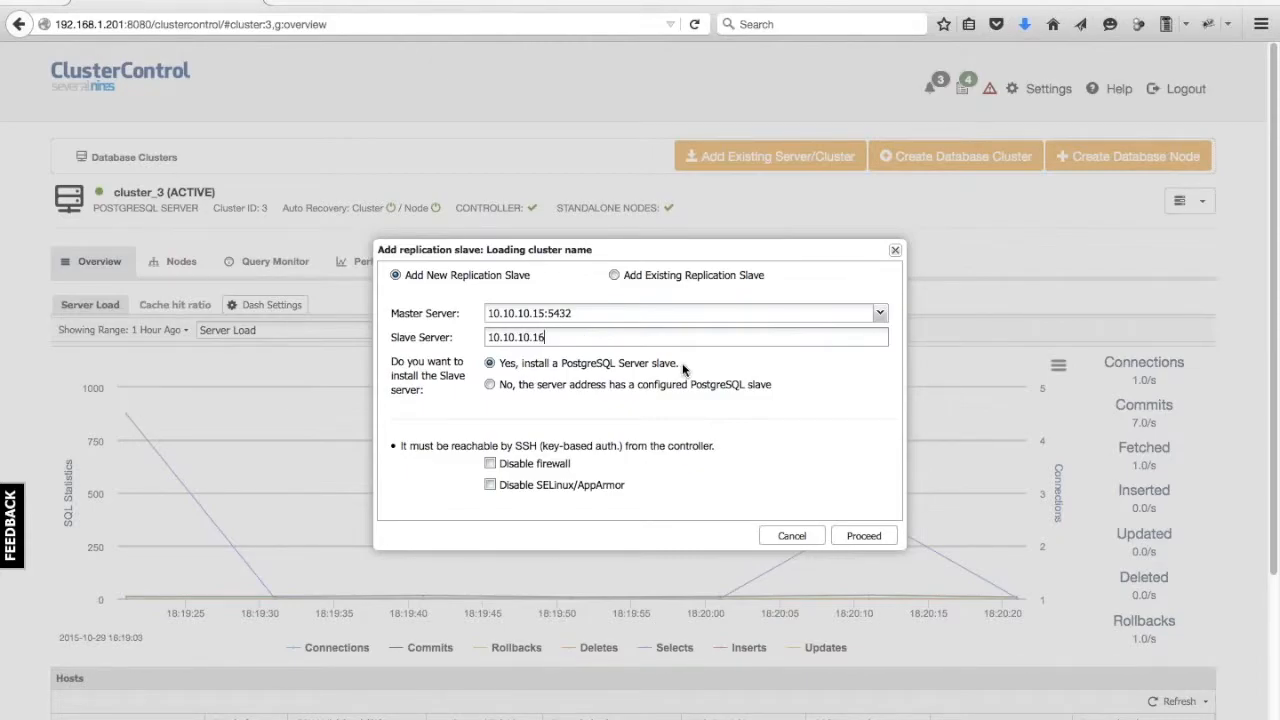
{"action": "left_click", "coordinate": [490, 463]}
{"action": "left_click", "coordinate": [864, 535]}
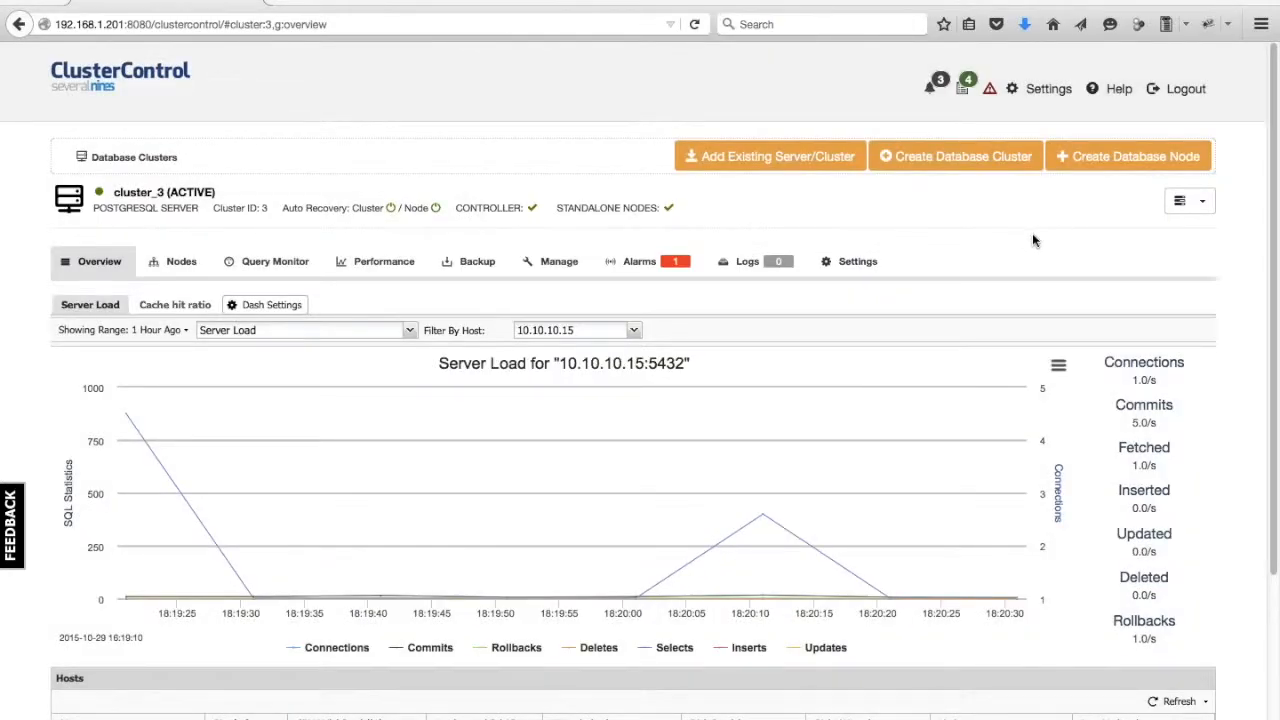
Open the cluster jobs page and select the add_replication_slave job for cluster_3.
{"action": "left_click", "coordinate": [1048, 92]}
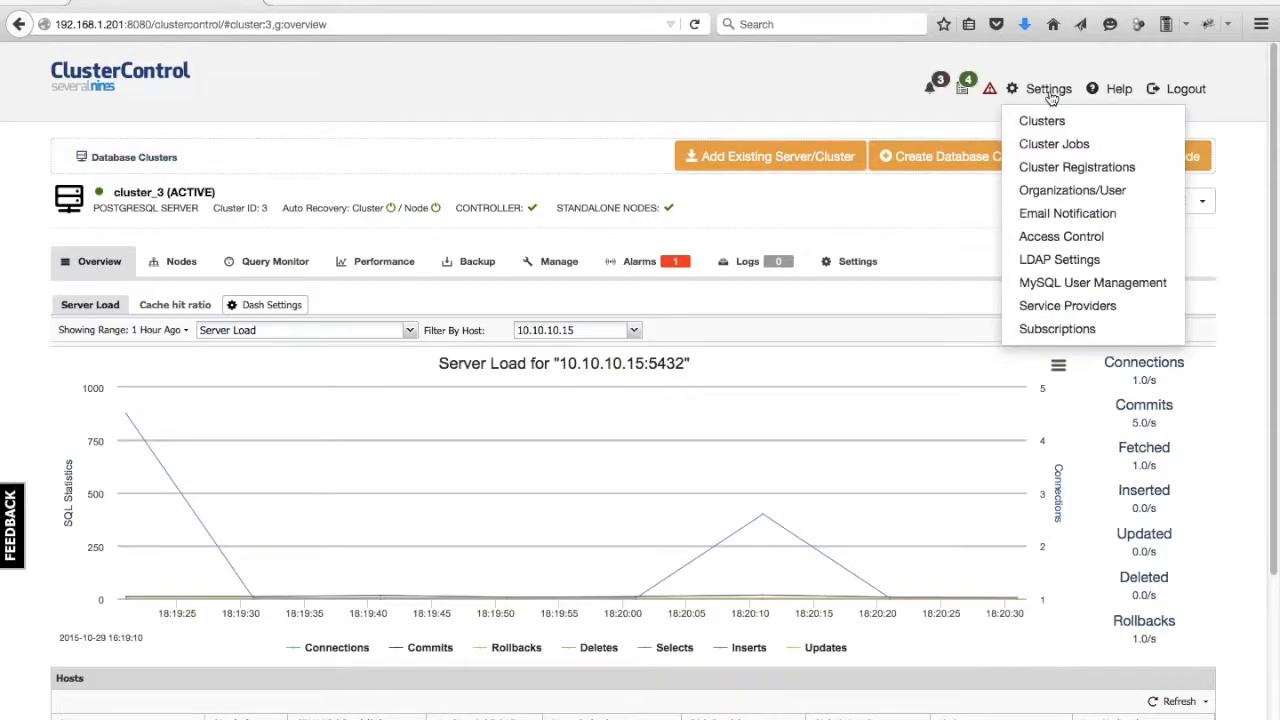
{"action": "left_click", "coordinate": [1060, 145]}
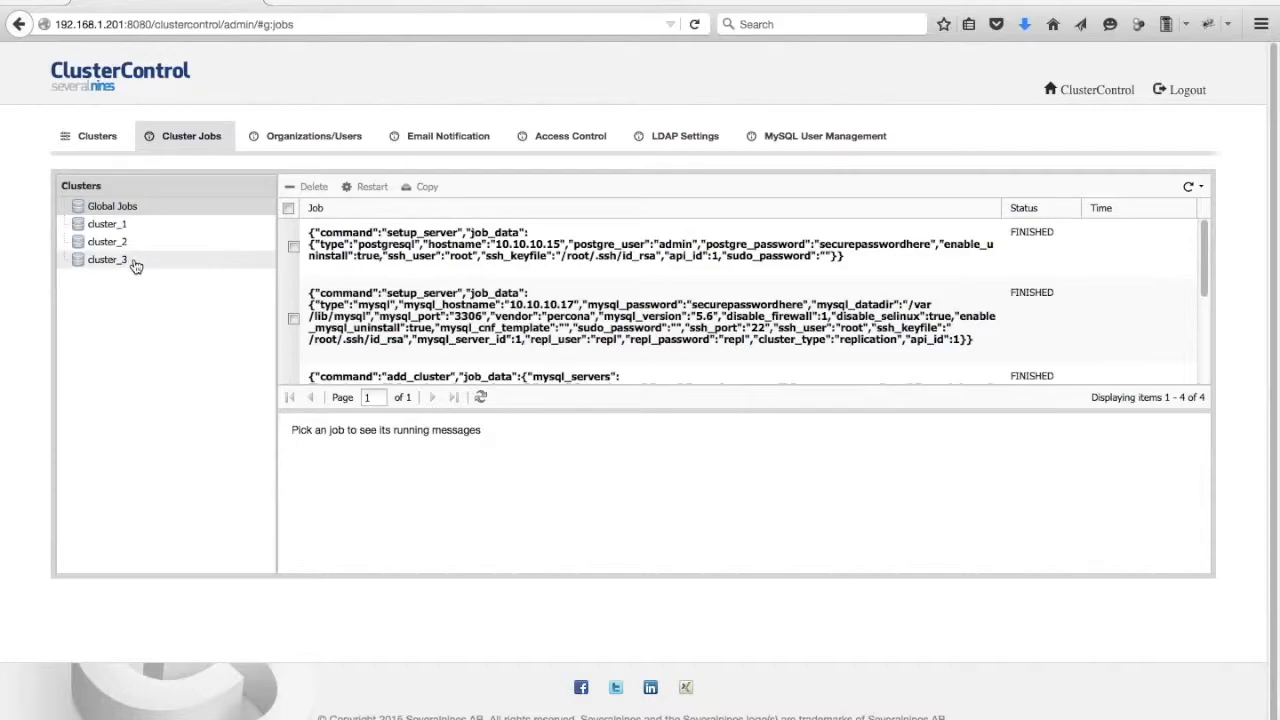
{"action": "left_click", "coordinate": [136, 264]}
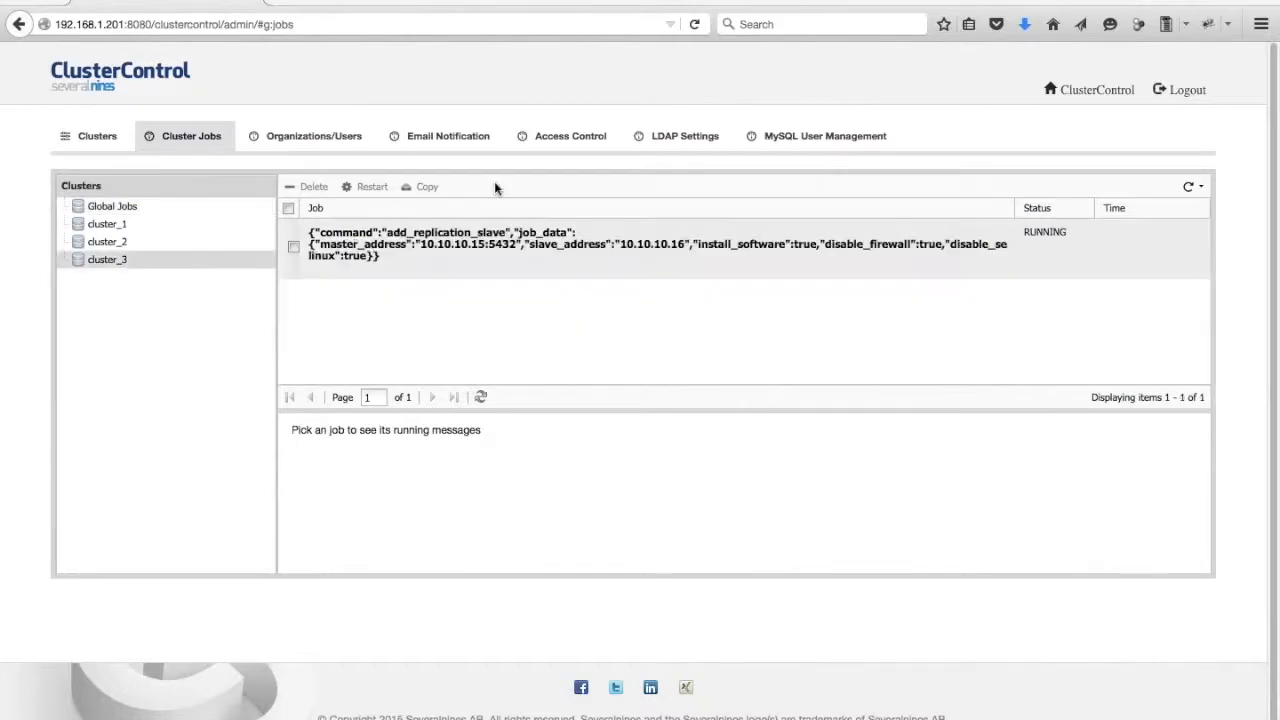
{"action": "left_click", "coordinate": [463, 240]}
Monitor the replication slave job's running messages, refreshing the job list until it finishes.
{"action": "scroll", "coordinate": [537, 486], "scroll_direction": "down", "scroll_amount": 3}
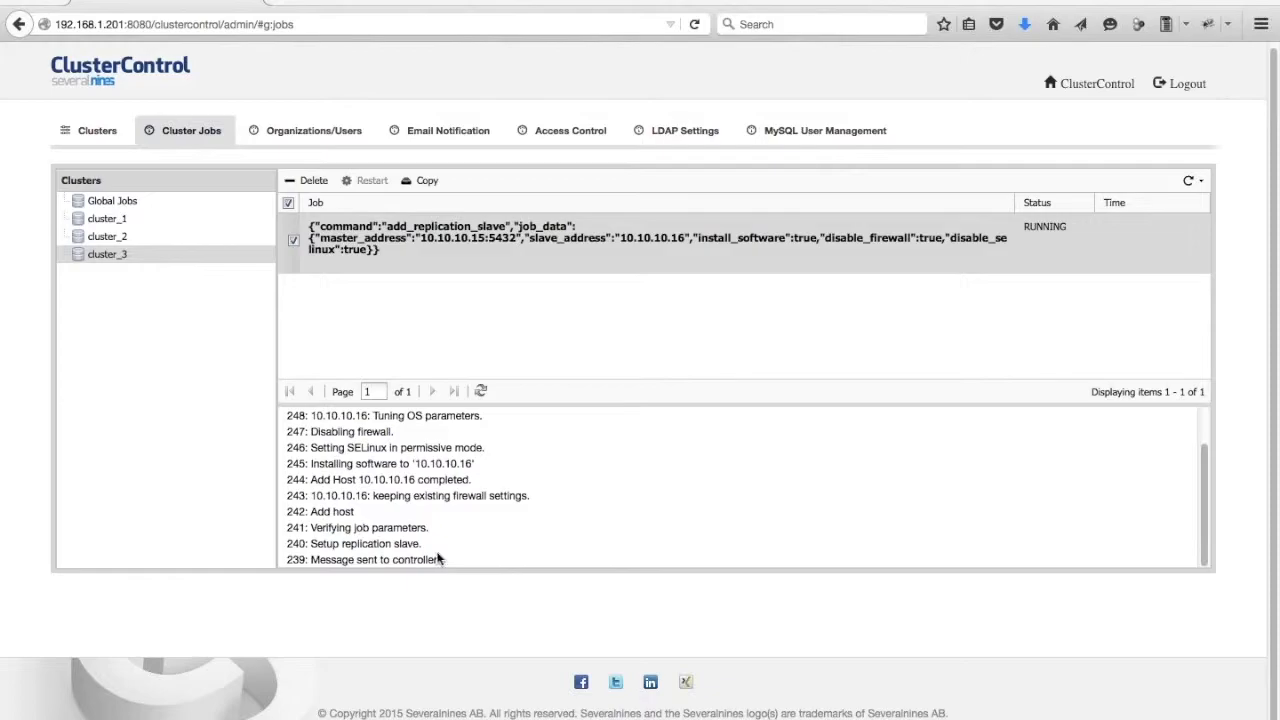
{"action": "scroll", "coordinate": [427, 465], "scroll_direction": "up", "scroll_amount": 2}
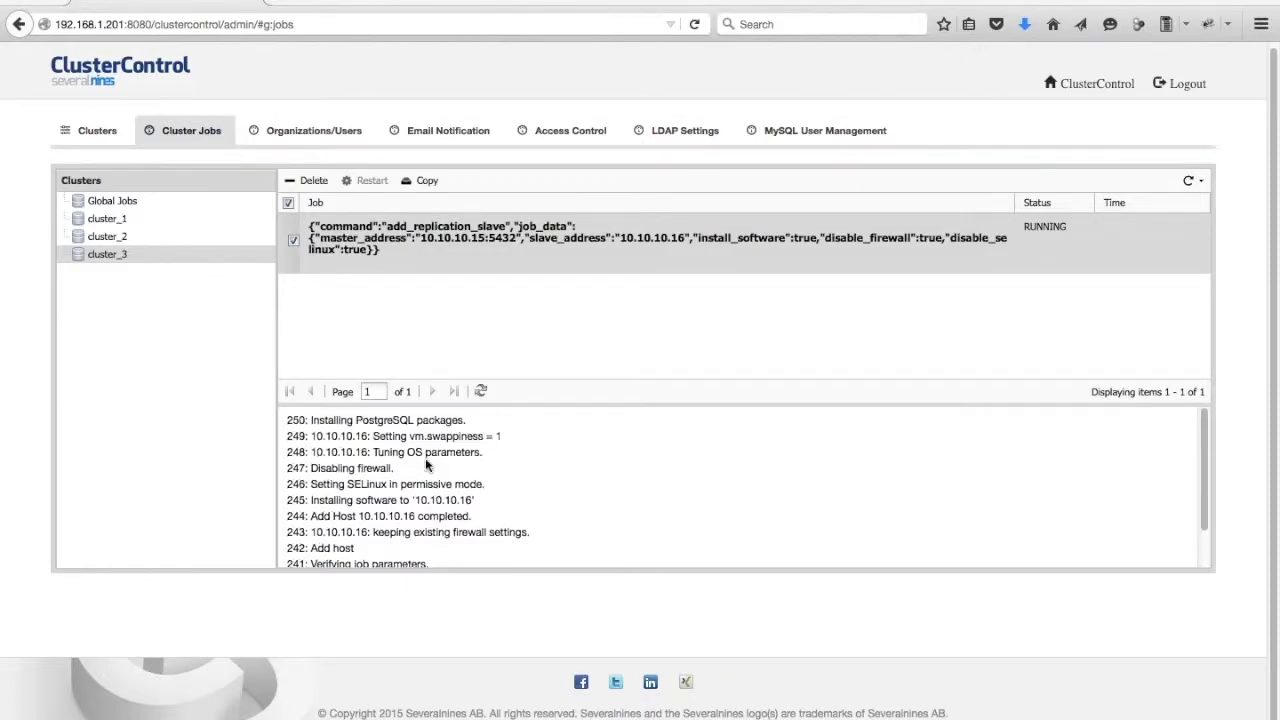
{"action": "left_click_drag", "start_coordinate": [503, 440], "coordinate": [326, 440]}
{"action": "left_click", "coordinate": [470, 452]}
{"action": "left_click", "coordinate": [1189, 180]}
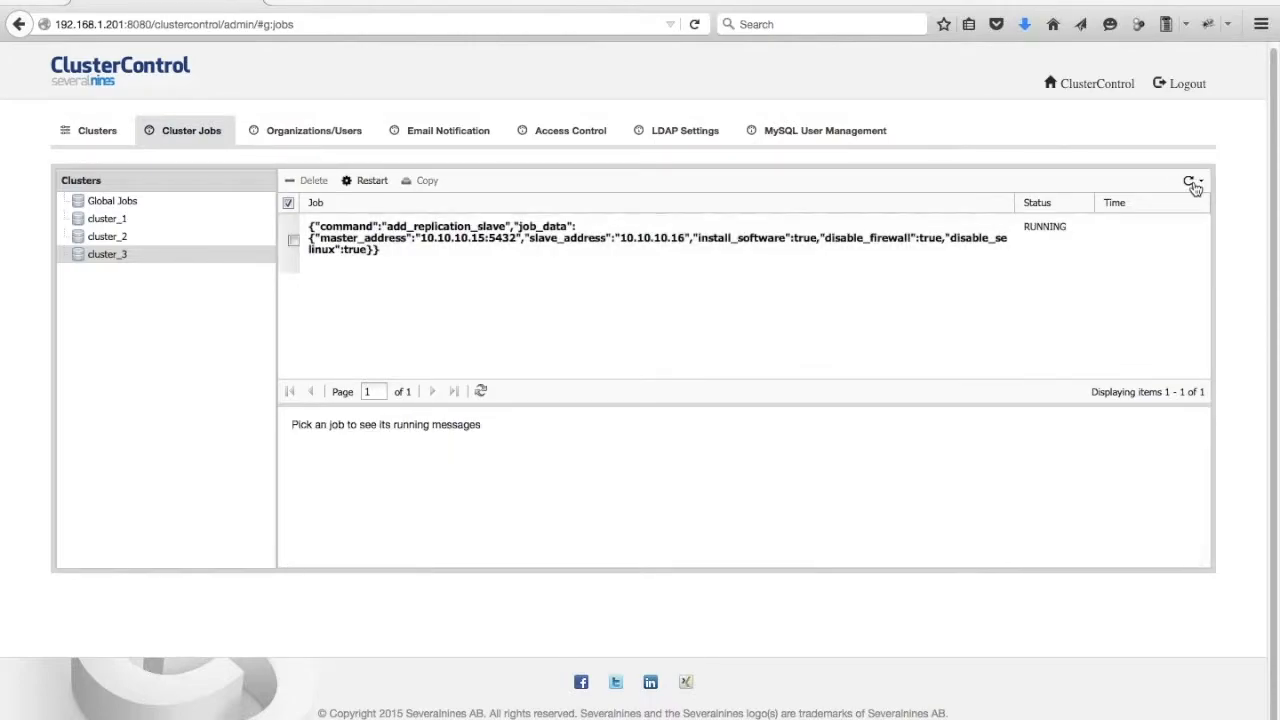
{"action": "left_click", "coordinate": [710, 238]}
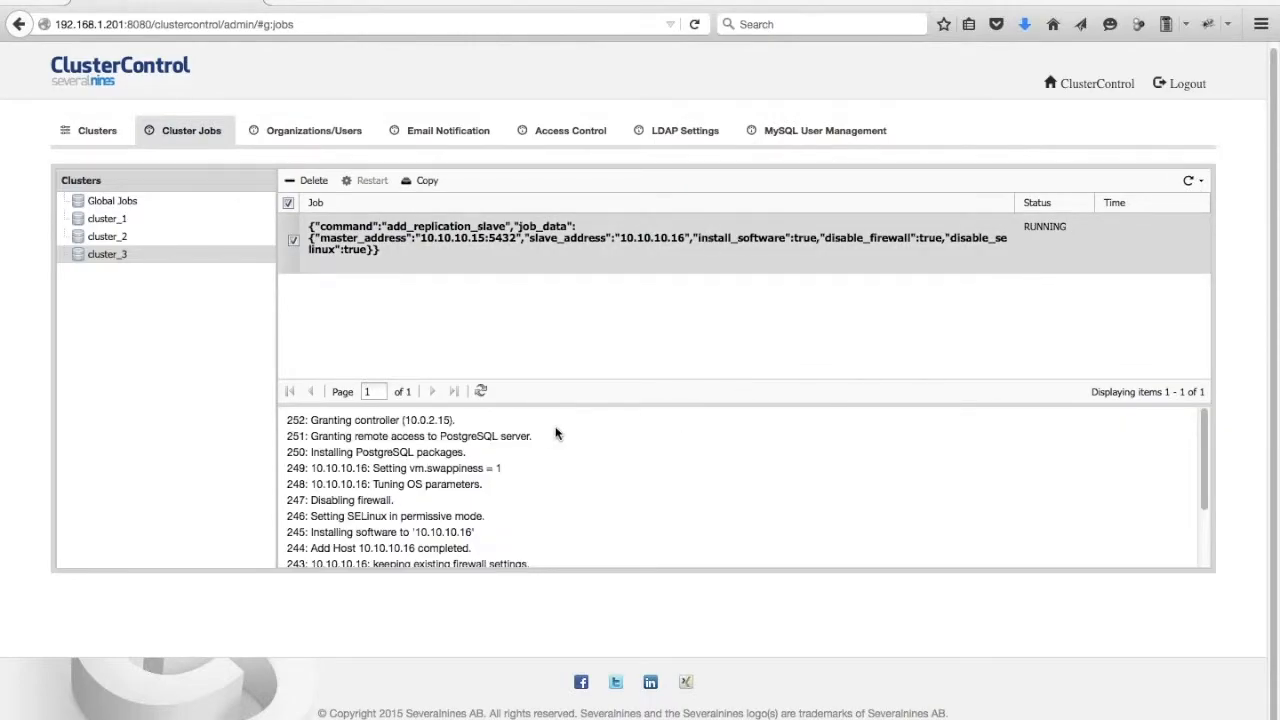
{"action": "left_click_drag", "start_coordinate": [526, 472], "coordinate": [287, 450]}
{"action": "left_click", "coordinate": [530, 436]}
{"action": "mouse_move", "coordinate": [547, 441]}
{"action": "left_mouse_down"}
{"action": "mouse_move", "coordinate": [328, 438]}
{"action": "mouse_move", "coordinate": [287, 420]}
{"action": "left_mouse_up"}
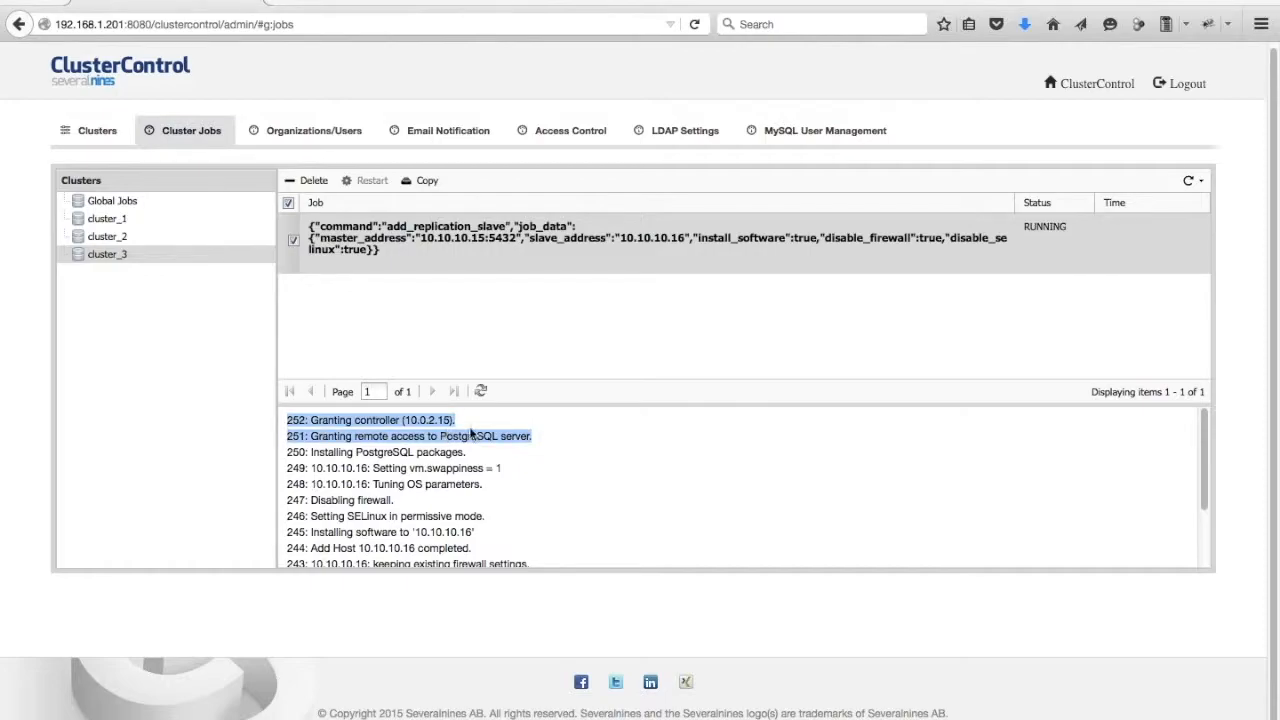
{"action": "left_click", "coordinate": [478, 433]}
{"action": "left_click", "coordinate": [1188, 181]}
{"action": "left_click", "coordinate": [736, 233]}
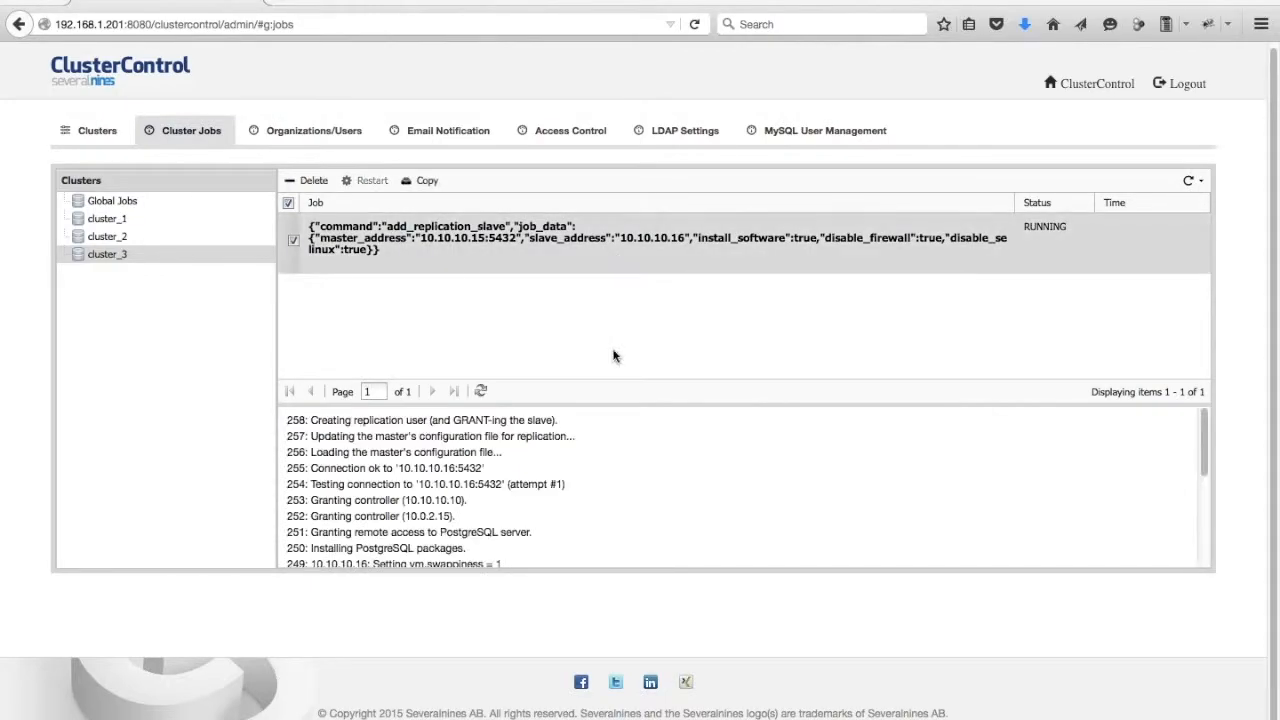
{"action": "left_click_drag", "start_coordinate": [322, 421], "coordinate": [591, 430]}
{"action": "left_click", "coordinate": [798, 436]}
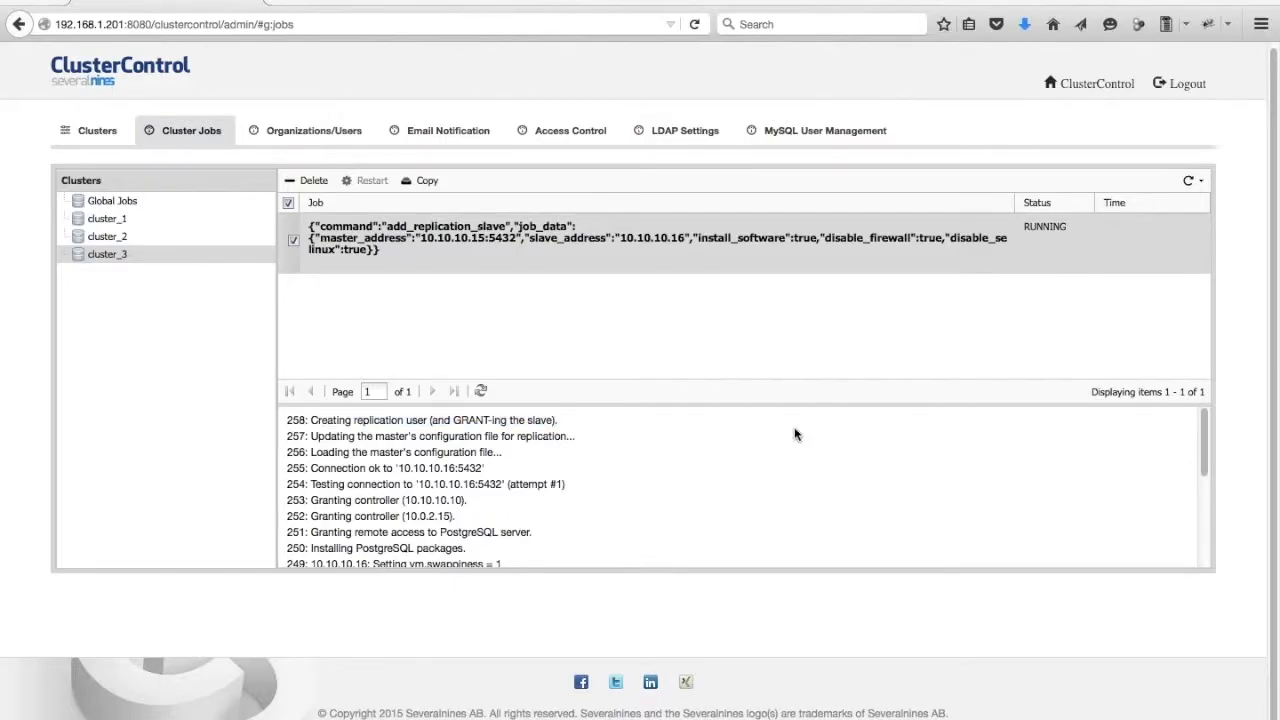
{"action": "left_click", "coordinate": [1189, 182]}
{"action": "left_click", "coordinate": [478, 243]}
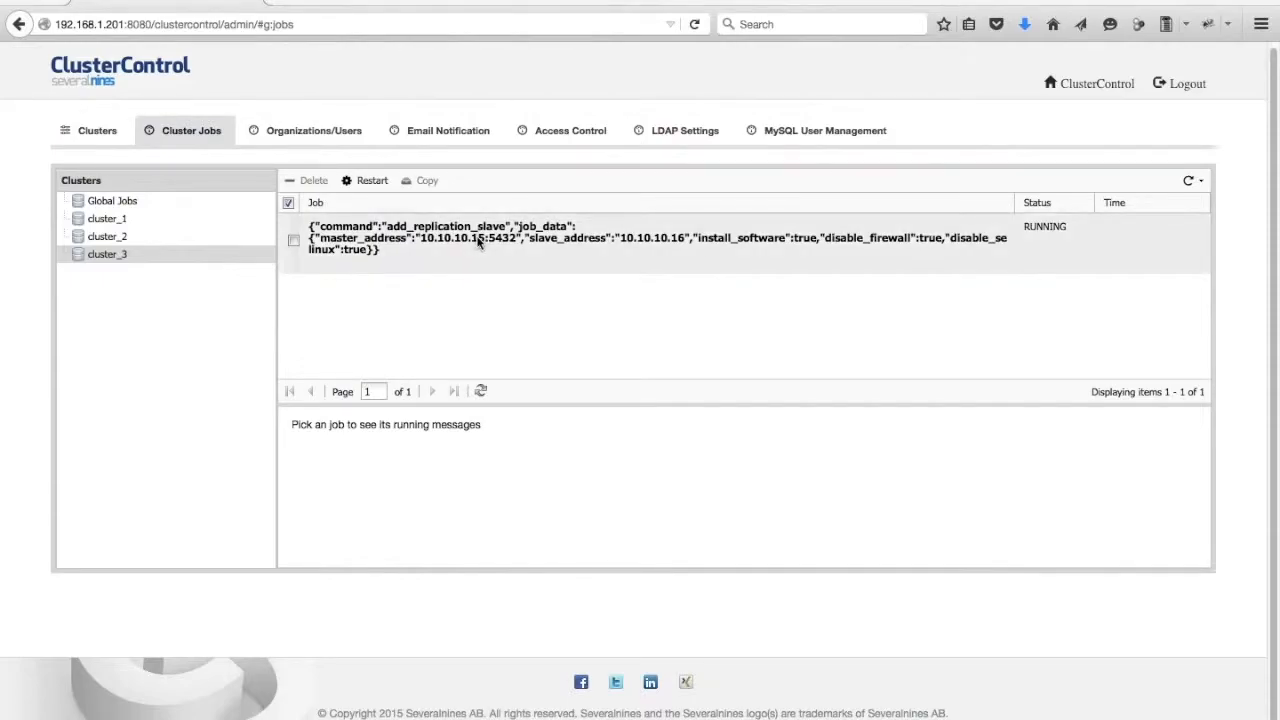
{"action": "left_click", "coordinate": [478, 243]}
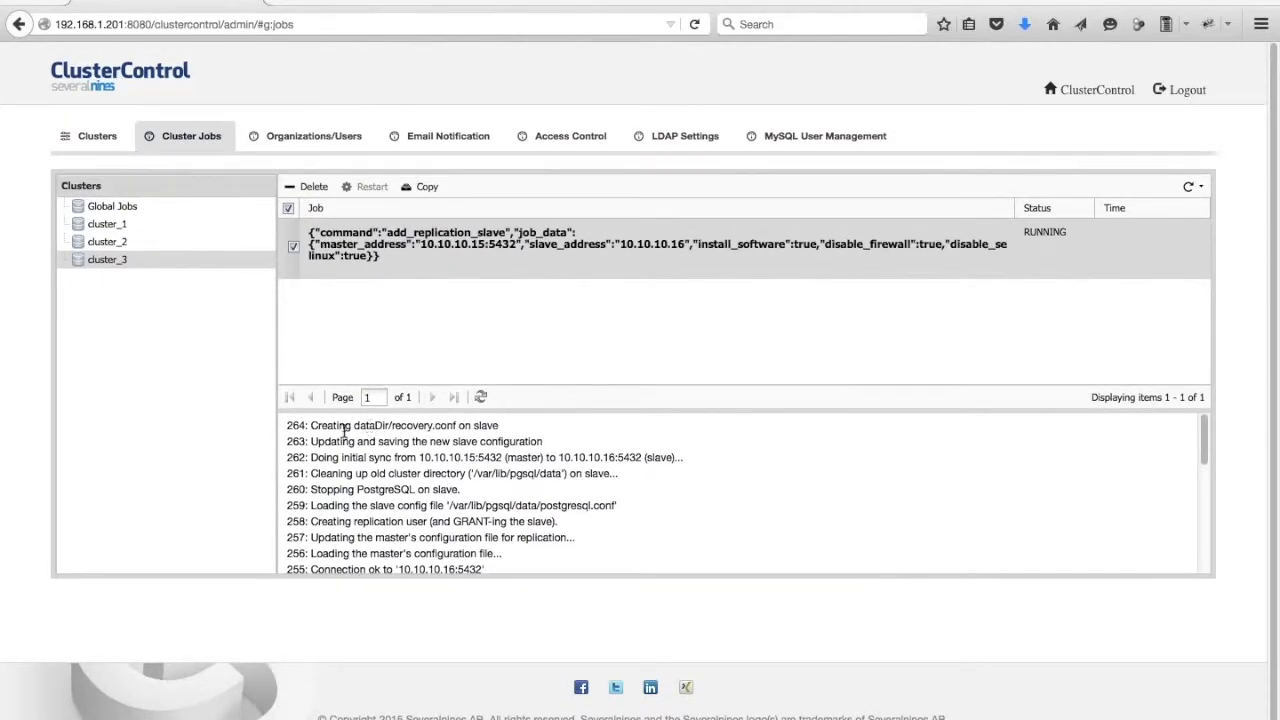
{"action": "left_click_drag", "start_coordinate": [334, 425], "coordinate": [517, 440]}
{"action": "left_click", "coordinate": [516, 436]}
{"action": "left_click", "coordinate": [1187, 188]}
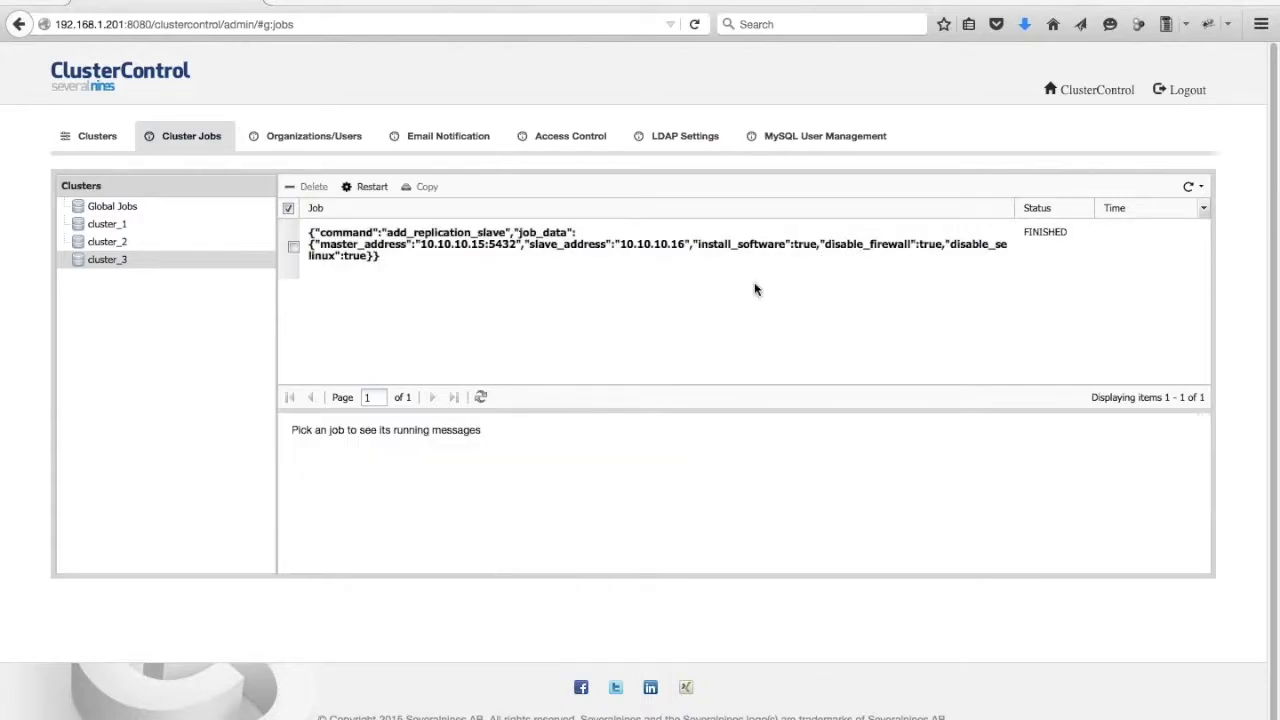
{"action": "left_click", "coordinate": [691, 258]}
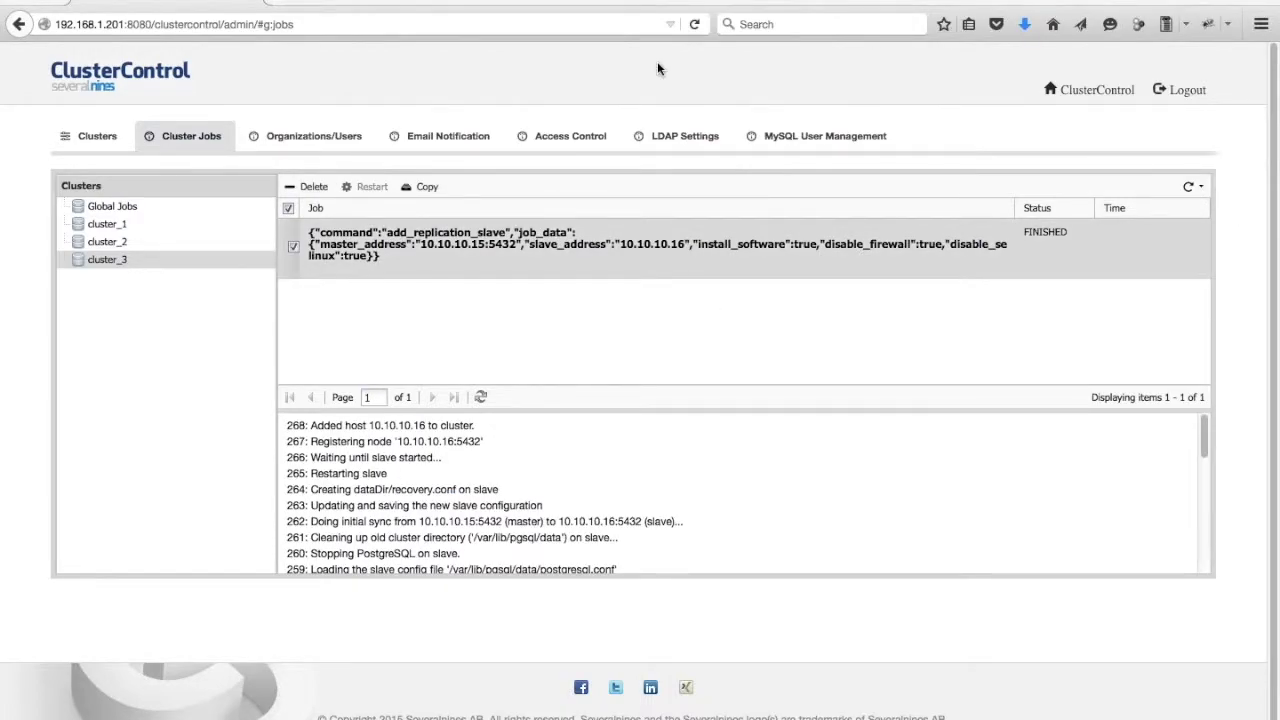
Return to the cluster list, open cluster_3, and review its hosts list.
{"action": "left_click", "coordinate": [1097, 89]}
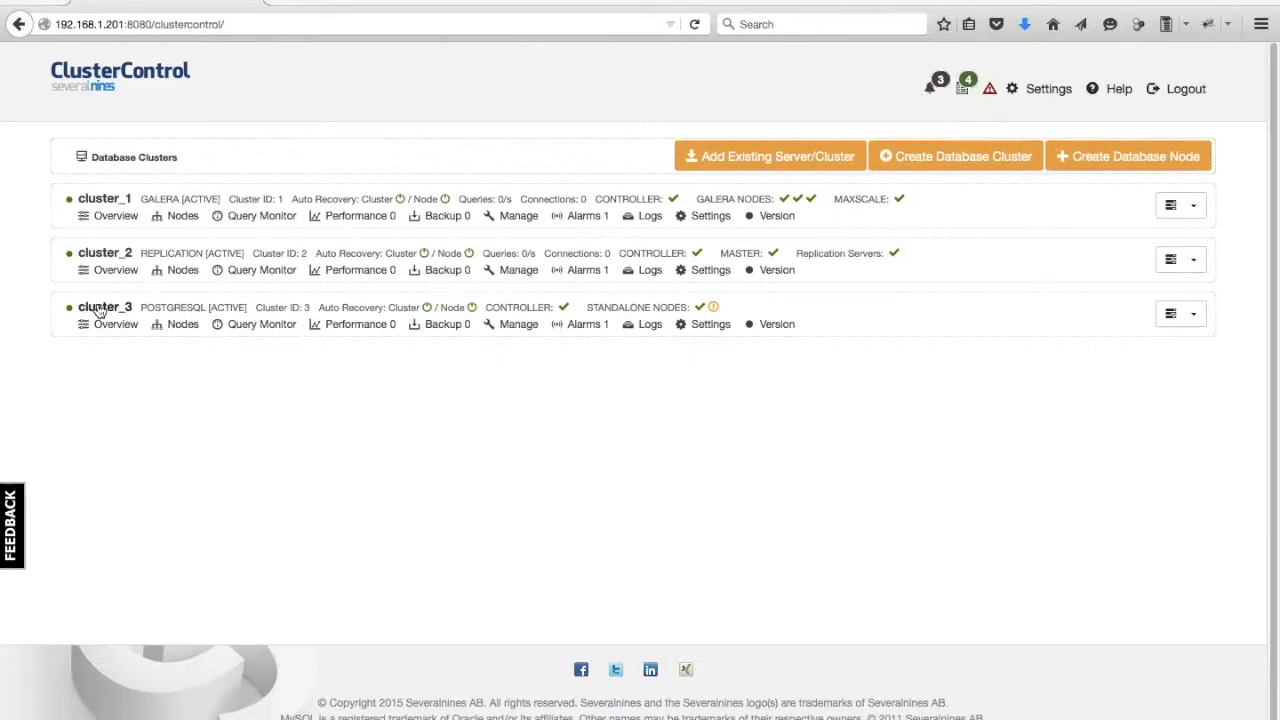
{"action": "left_click", "coordinate": [100, 310]}
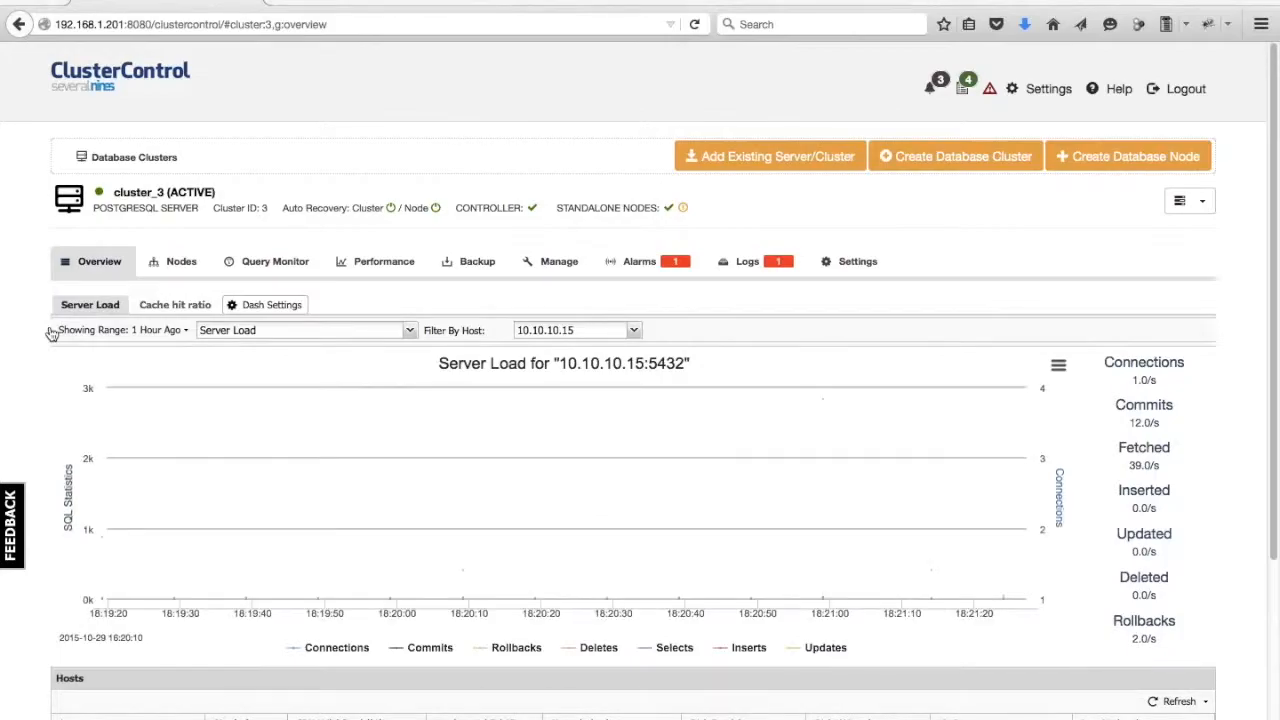
{"action": "scroll", "coordinate": [14, 334], "scroll_direction": "down", "scroll_amount": 5}
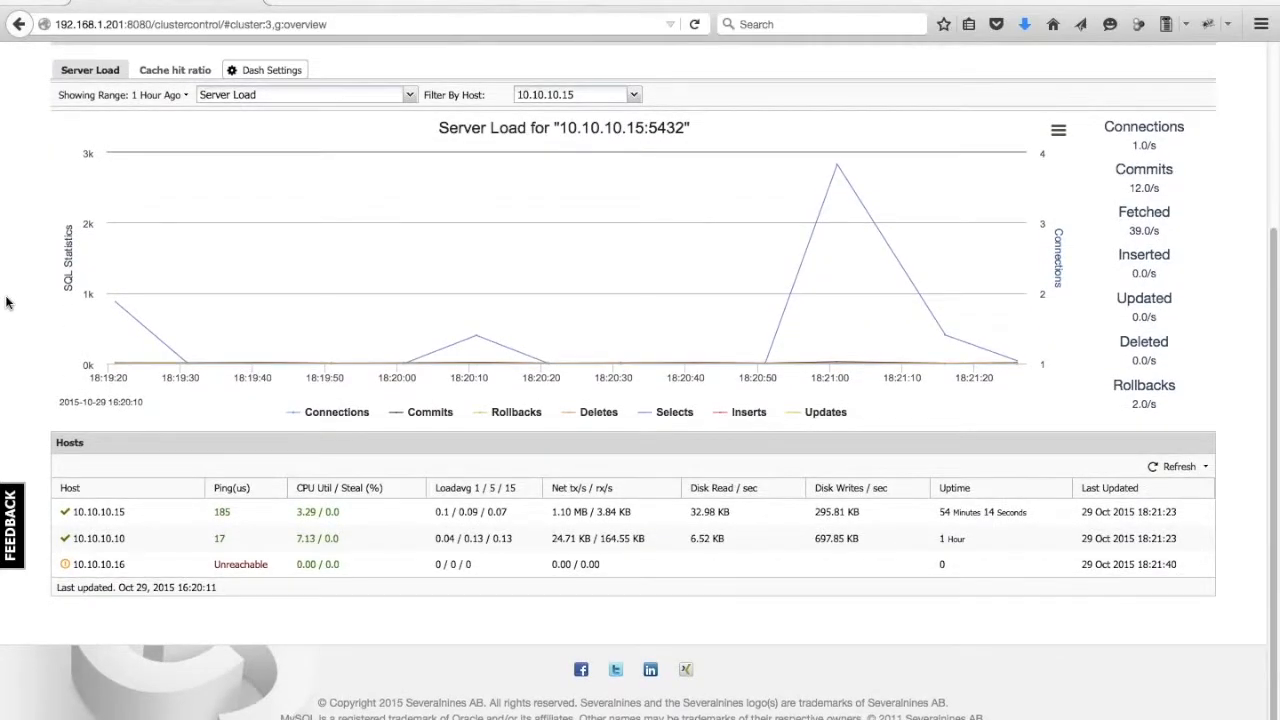
{"action": "scroll", "coordinate": [7, 300], "scroll_direction": "up", "scroll_amount": 1}
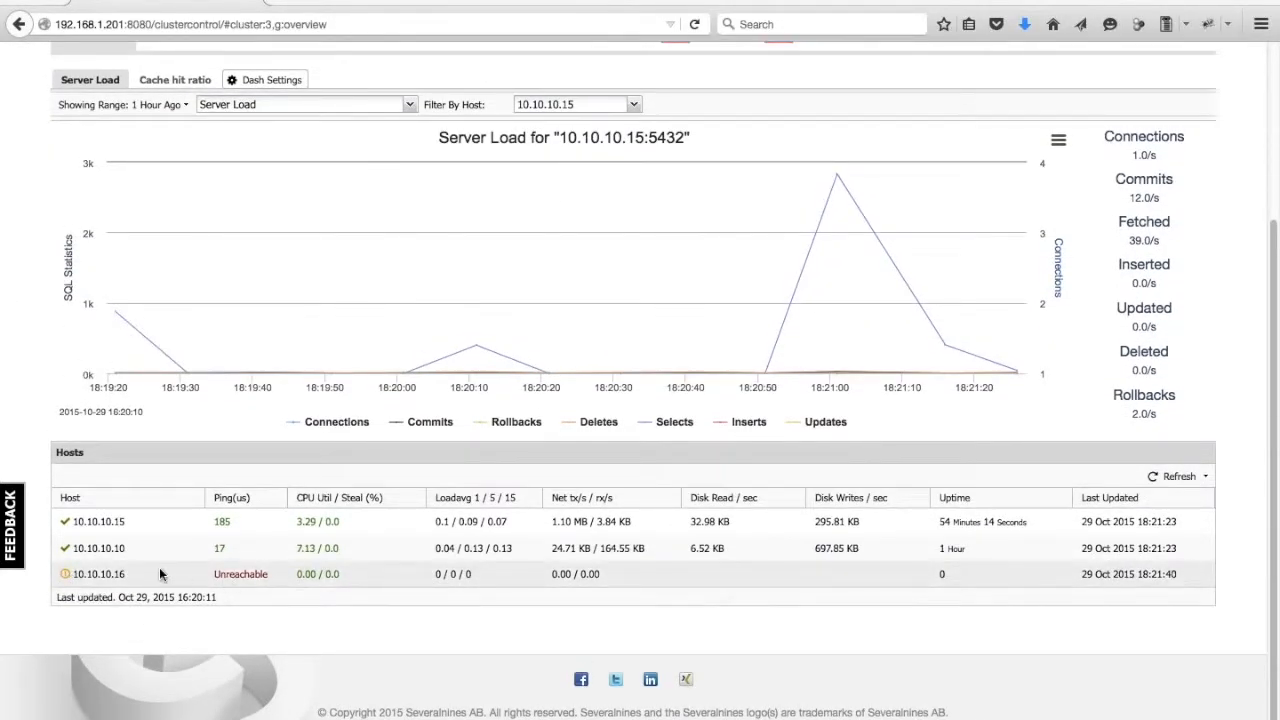
{"action": "scroll", "coordinate": [5, 212], "scroll_direction": "up", "scroll_amount": 5}
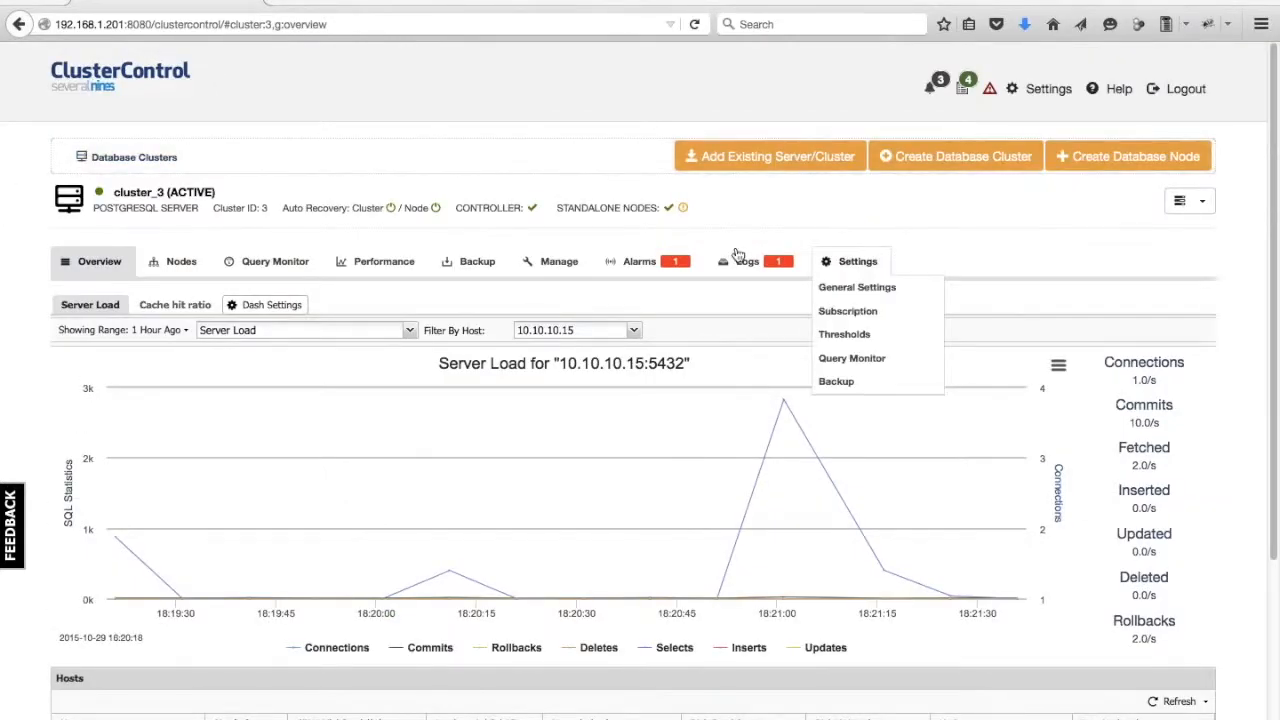
{"action": "left_click", "coordinate": [1186, 206]}
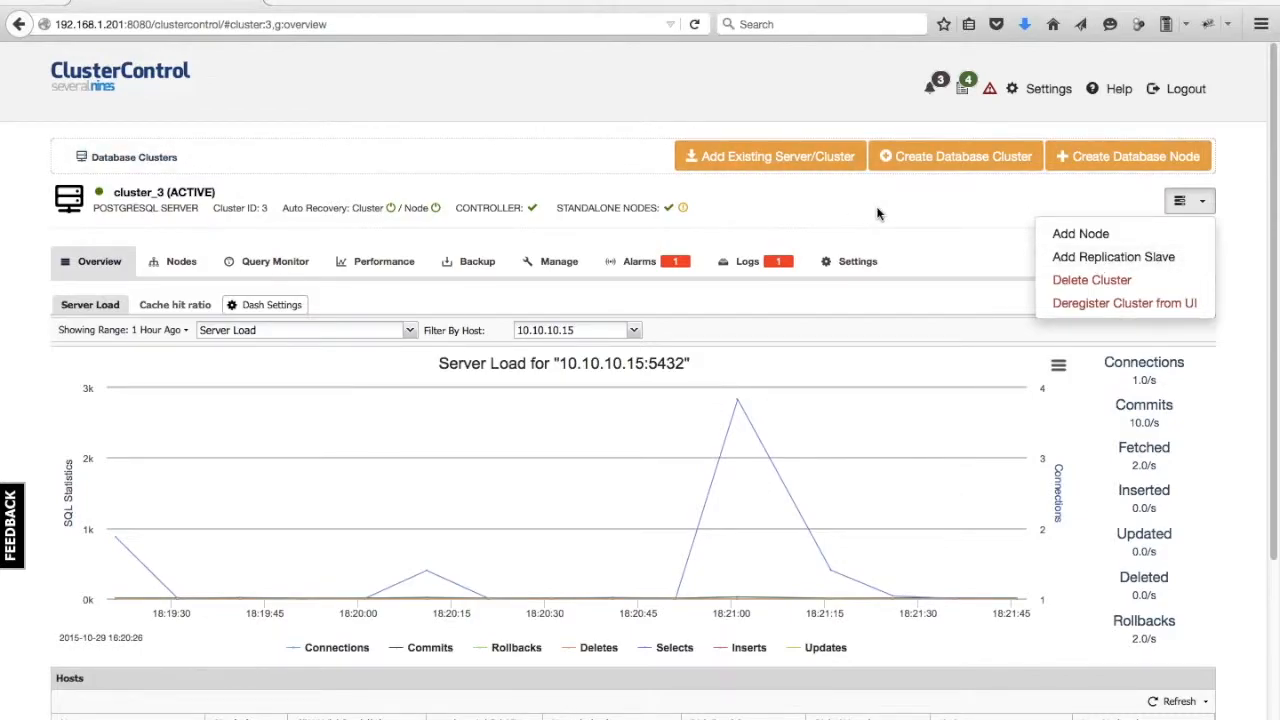
{"action": "left_click", "coordinate": [840, 190]}
Start creating a new MongoDB ReplicaSet Node with hostname 10.10.10.19.
{"action": "left_click", "coordinate": [1160, 160]}
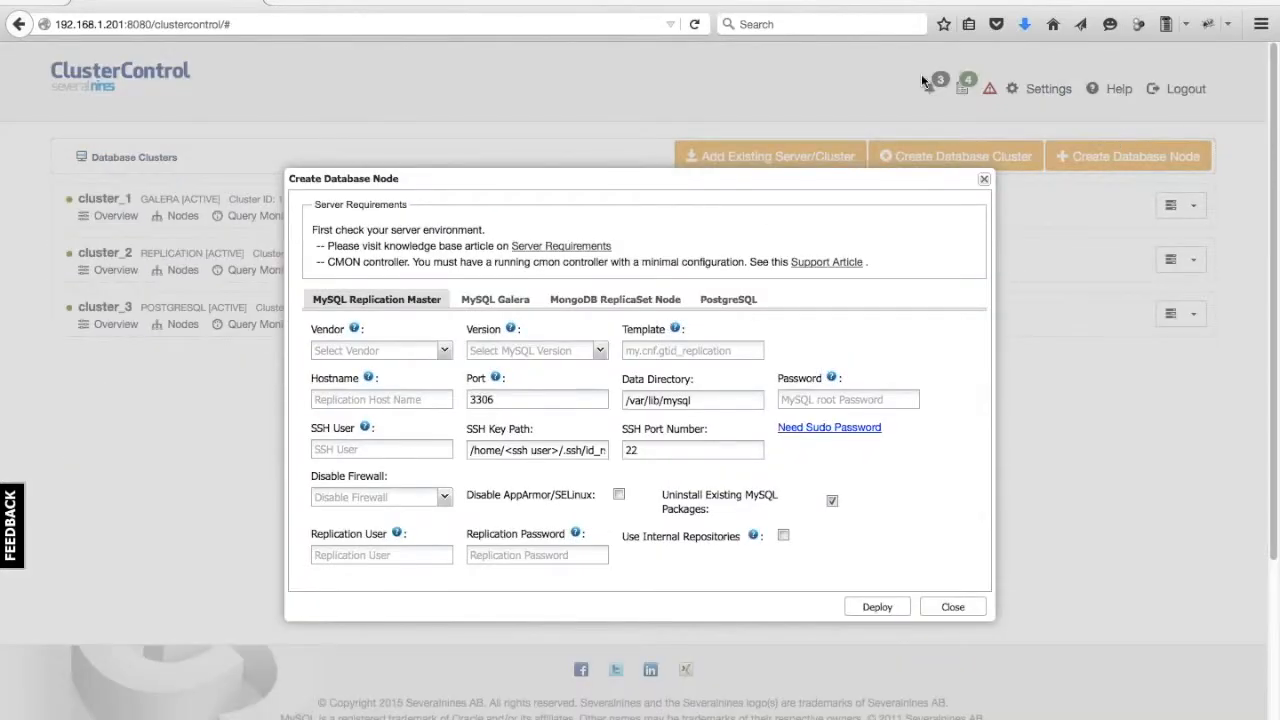
{"action": "left_click", "coordinate": [660, 306]}
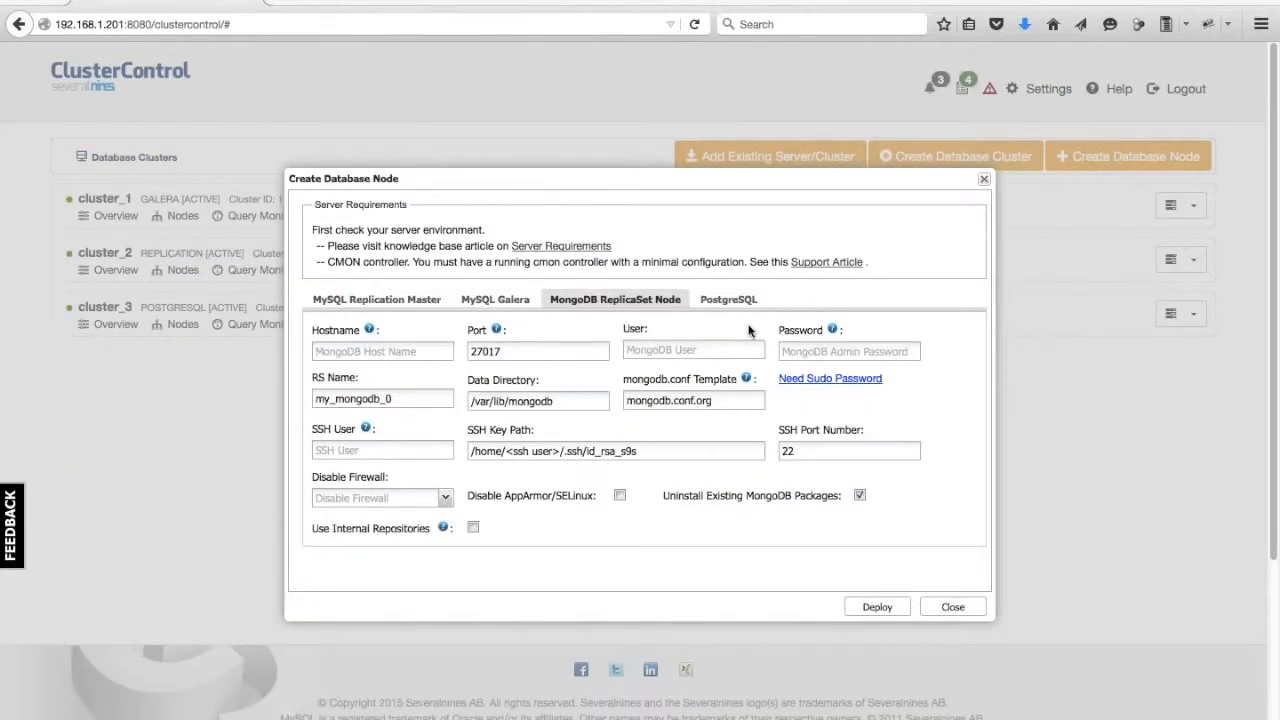
{"action": "left_click", "coordinate": [386, 352]}
{"action": "type", "text": "10.10.10.19"}
Set the MongoDB user to admin and enter the MongoDB admin password.
{"action": "left_click", "coordinate": [653, 347]}
{"action": "type", "text": "ad"}
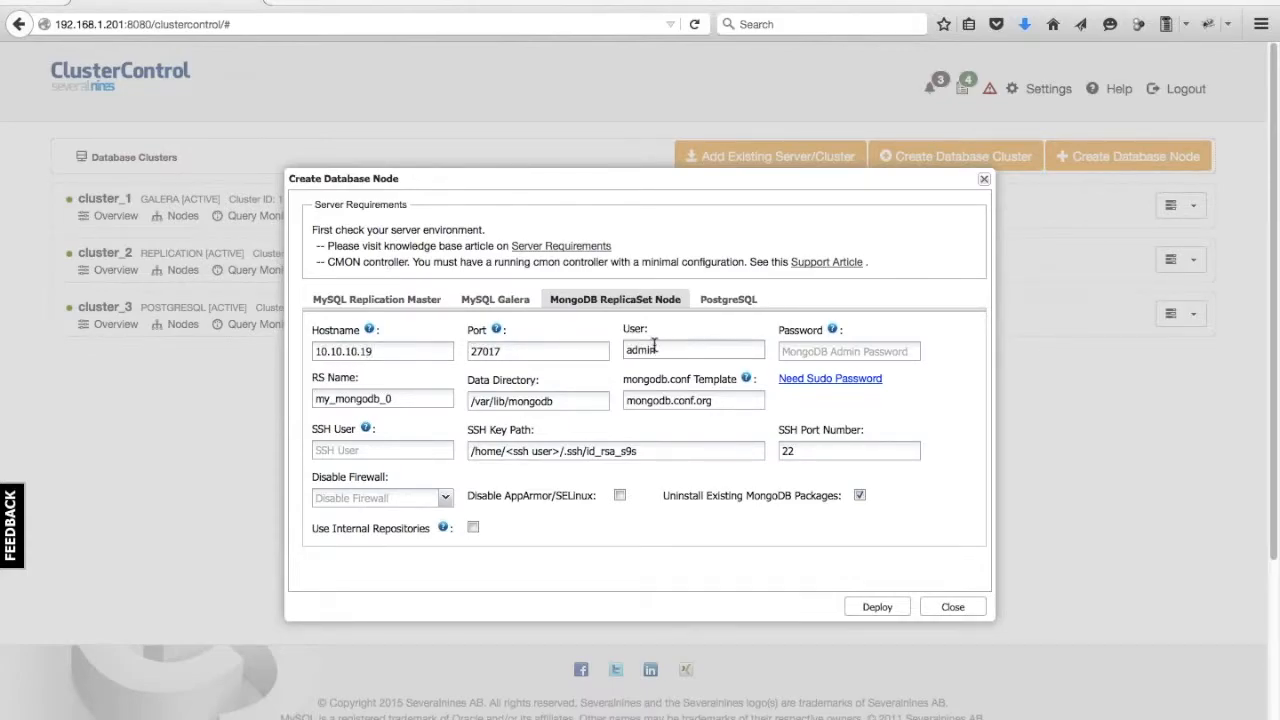
{"action": "type", "text": "min"}
{"action": "key", "text": "Tab"}
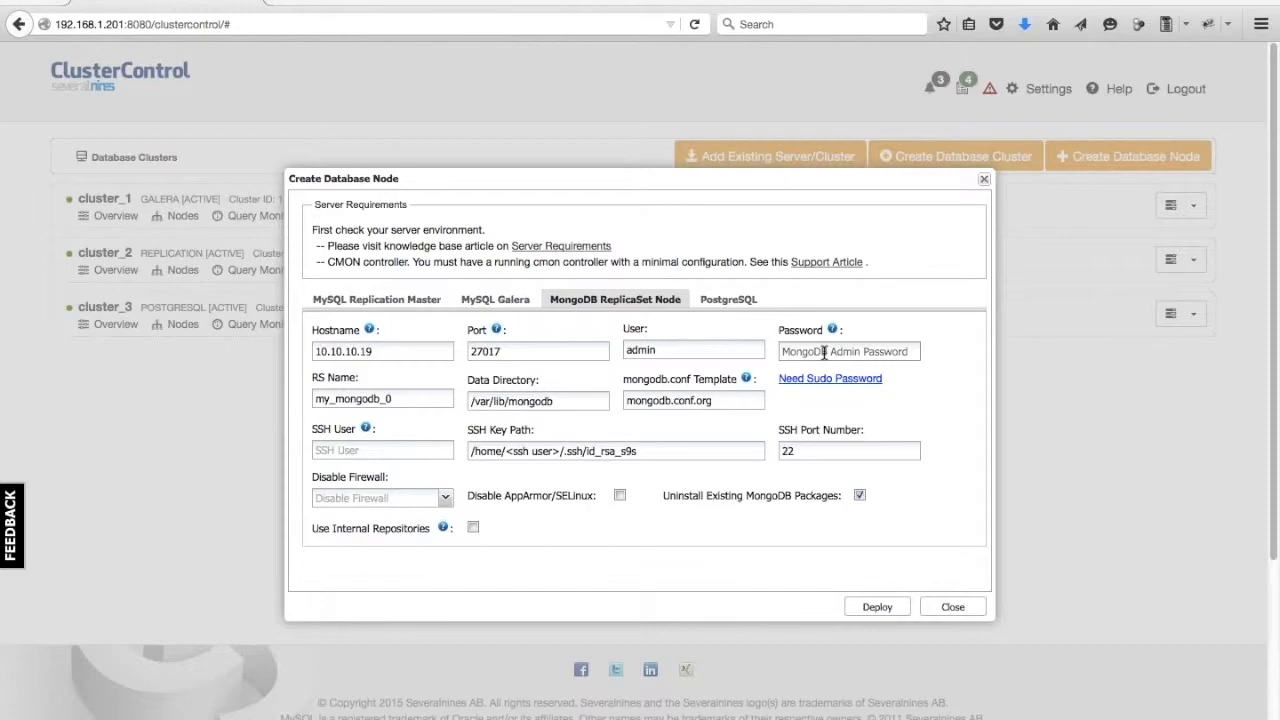
{"action": "type", "text": "sec"}
{"action": "type", "text": "retpa"}
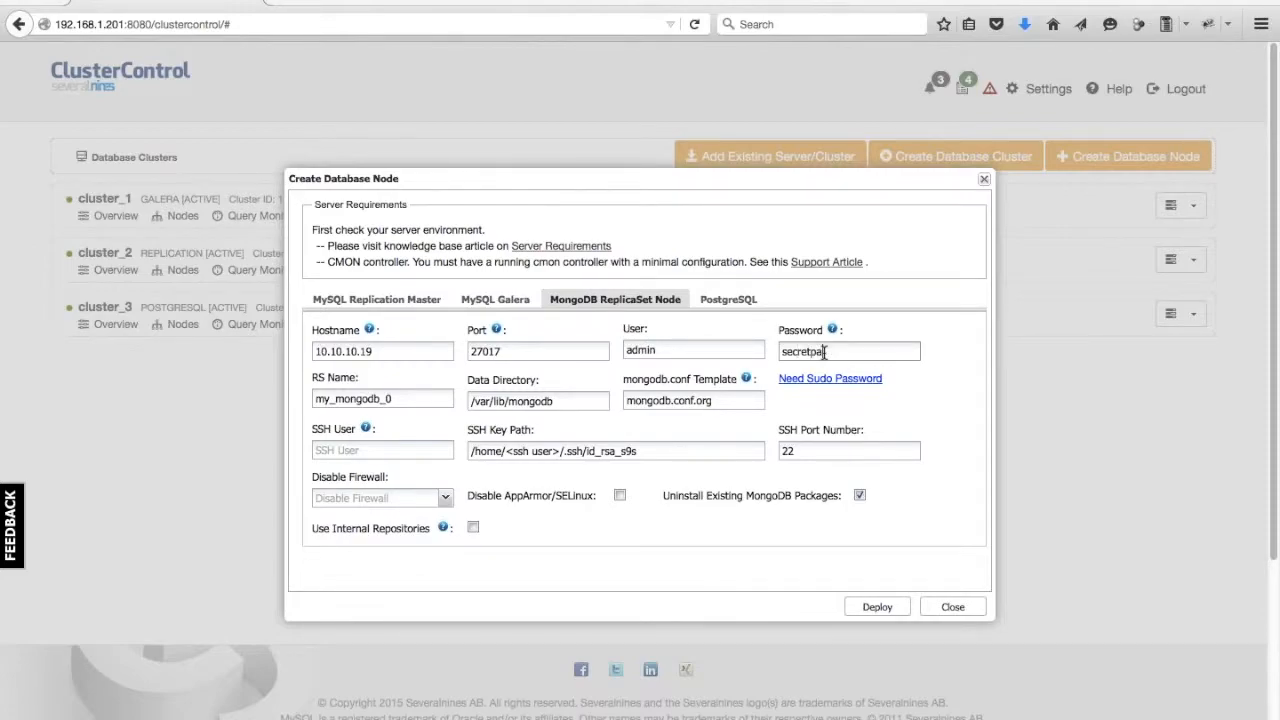
{"action": "type", "text": "ssworde"}
{"action": "double_click", "coordinate": [823, 352]}
{"action": "type", "text": "securepasswordhere"}
Set the SSH user to root, choose Yes for Disable Firewall, and enable Disable AppArmor/SELinux.
{"action": "left_click", "coordinate": [352, 450]}
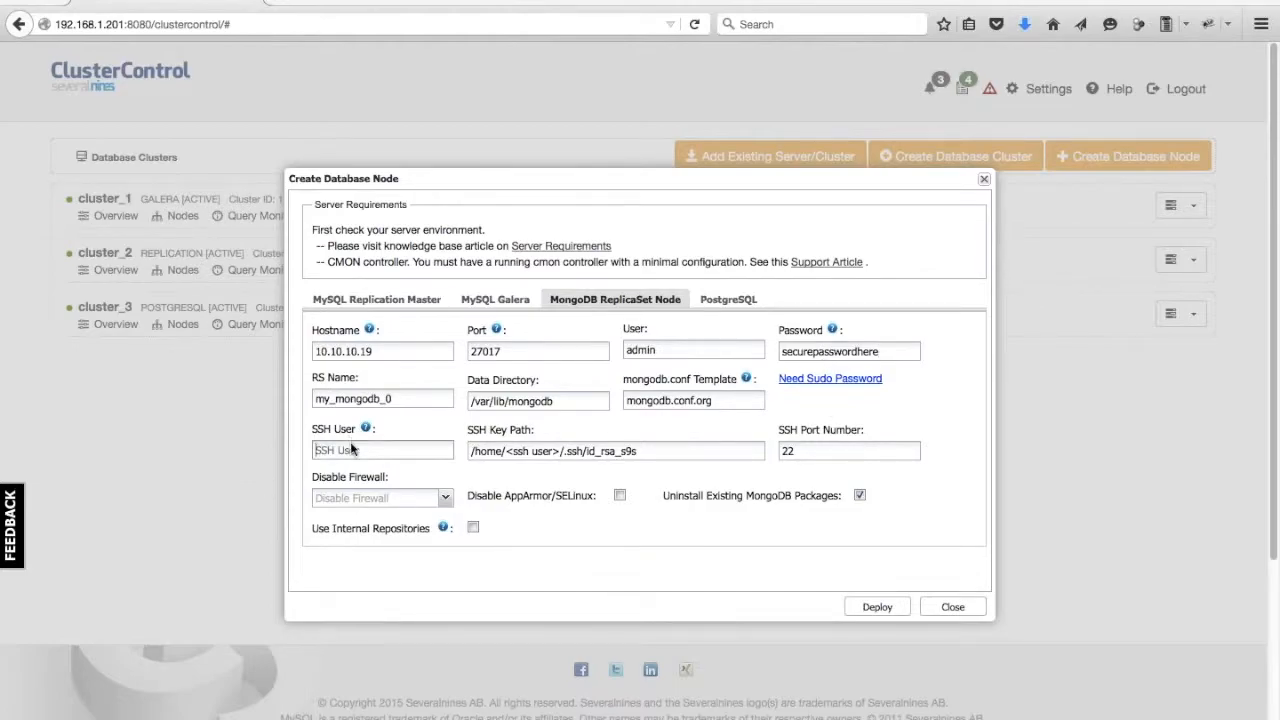
{"action": "type", "text": "root"}
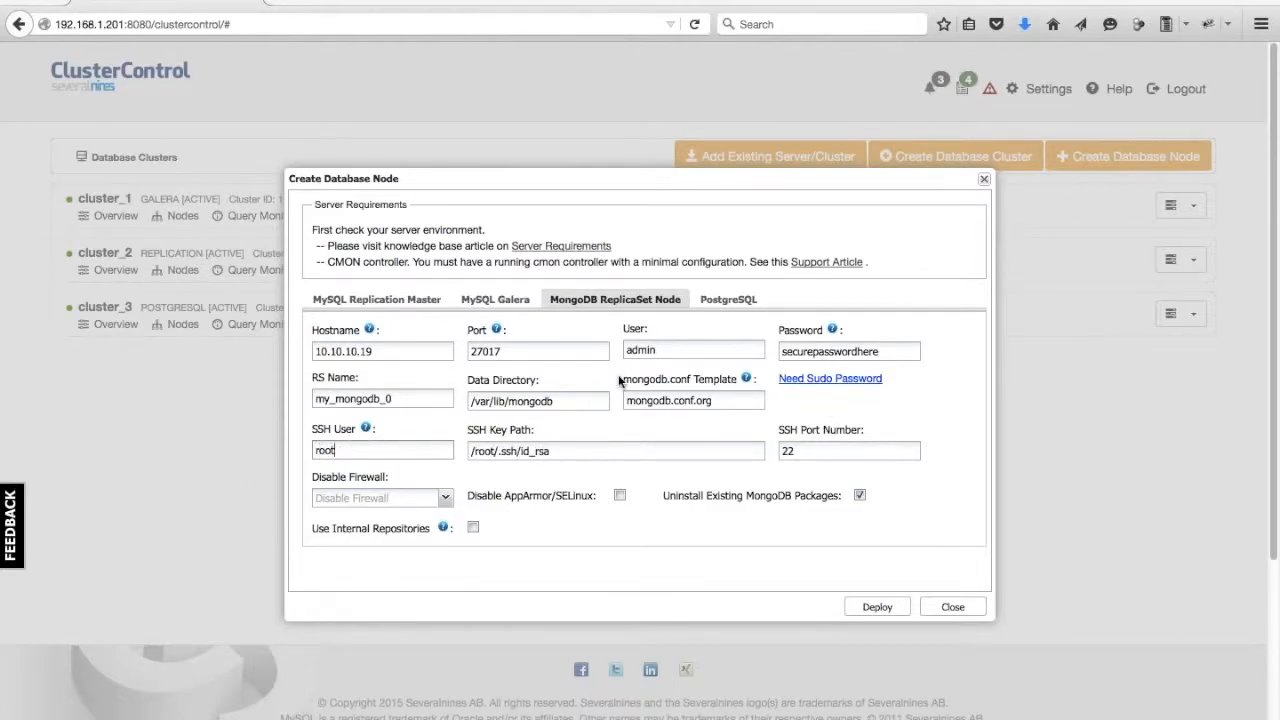
{"action": "left_click", "coordinate": [440, 498]}
{"action": "left_click", "coordinate": [425, 522]}
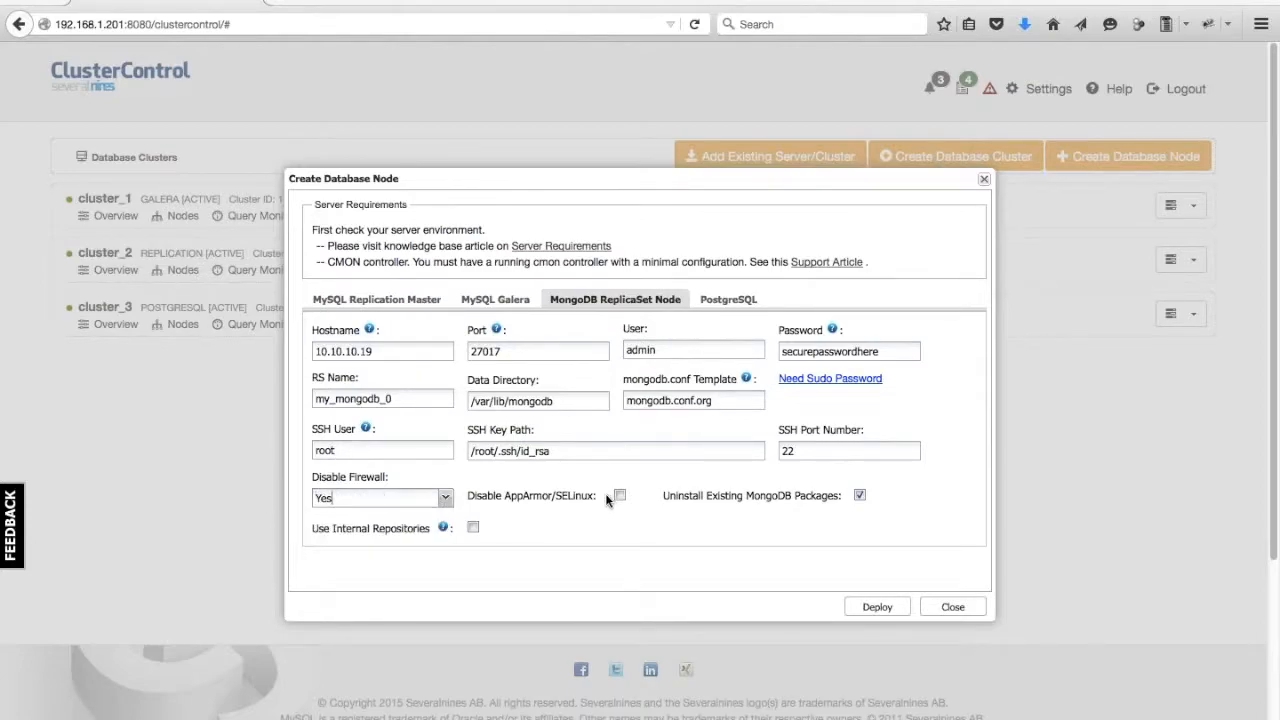
{"action": "left_click", "coordinate": [620, 496]}
Deploy the MongoDB node, acknowledge the job notice, and close the dialog.
{"action": "left_click", "coordinate": [870, 610]}
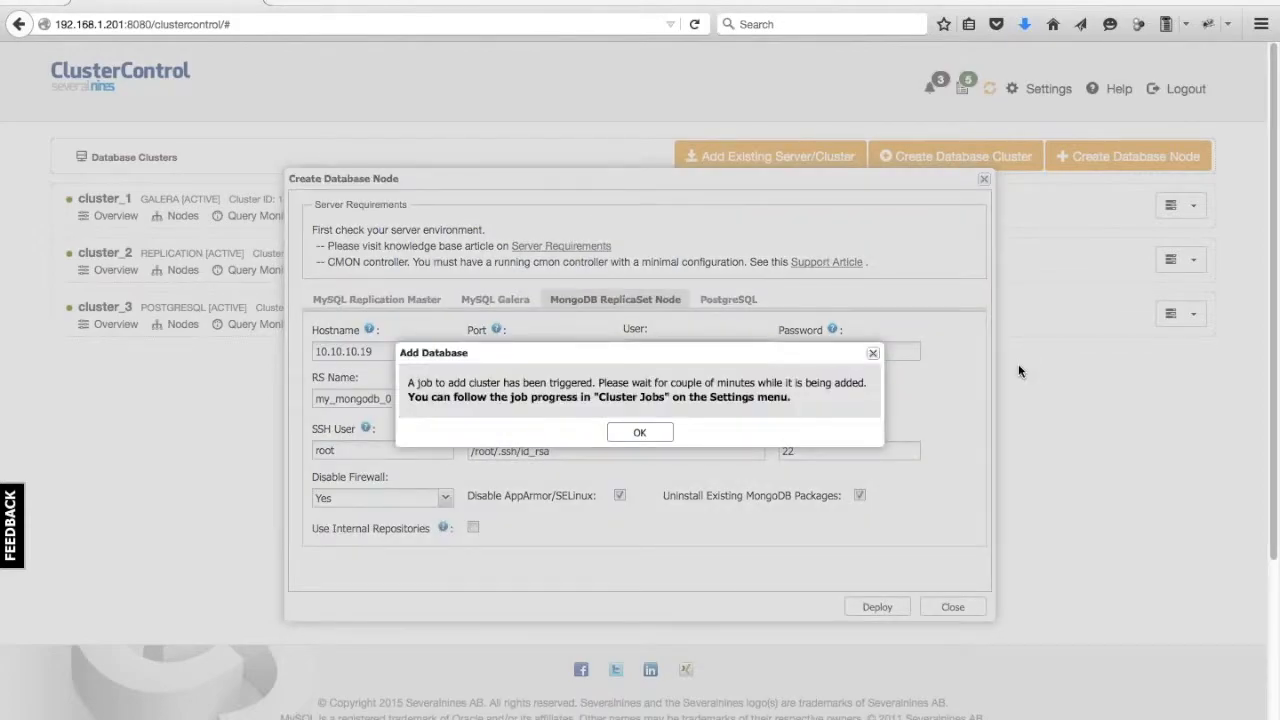
{"action": "left_click", "coordinate": [660, 432]}
{"action": "left_click", "coordinate": [985, 180]}
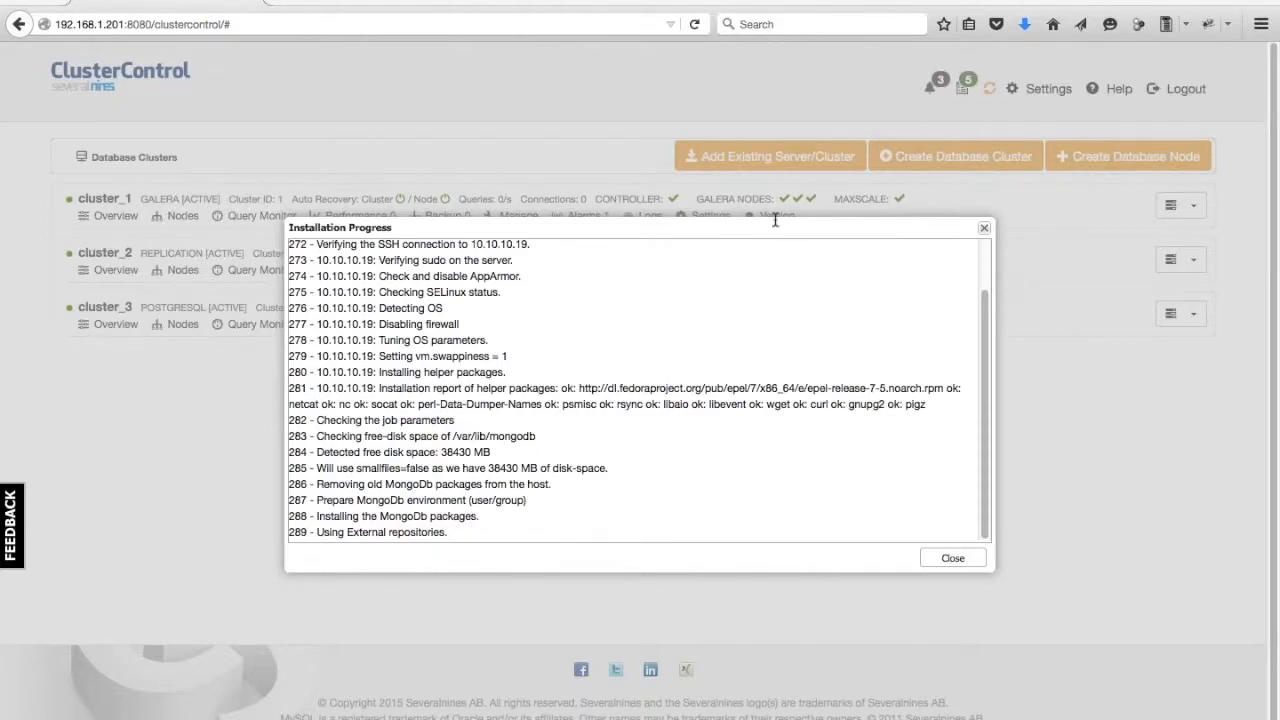
Review the MongoDB node's installation progress messages, then close the progress window.
{"action": "left_click_drag", "start_coordinate": [346, 452], "coordinate": [368, 456]}
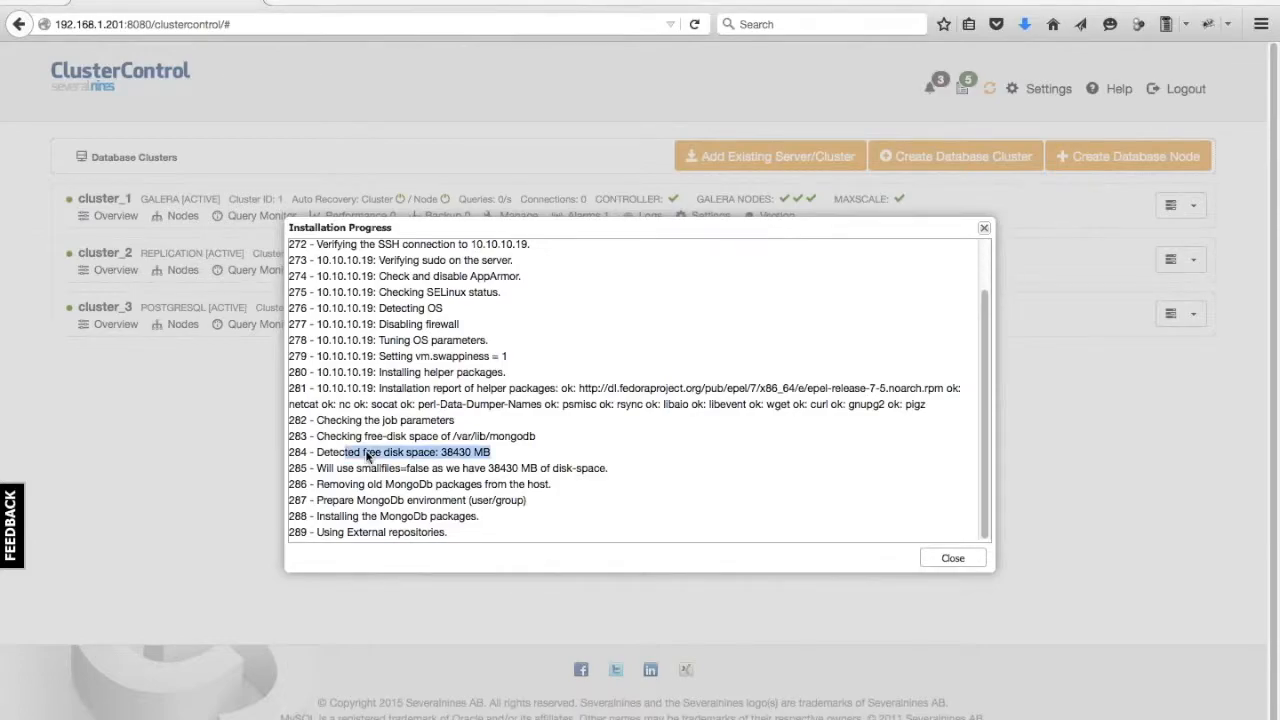
{"action": "left_click", "coordinate": [343, 467]}
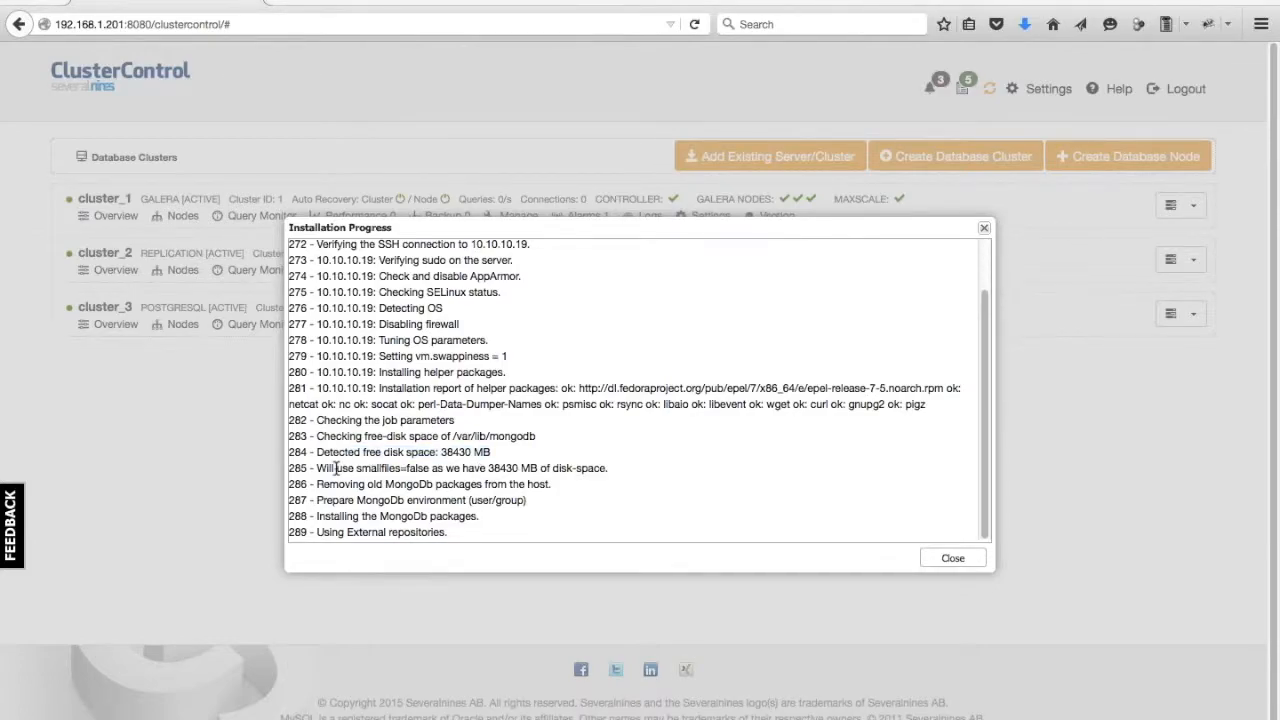
{"action": "mouse_move", "coordinate": [353, 469]}
{"action": "left_mouse_down"}
{"action": "mouse_move", "coordinate": [498, 468]}
{"action": "mouse_move", "coordinate": [356, 468]}
{"action": "left_mouse_up"}
{"action": "left_click", "coordinate": [397, 468]}
{"action": "left_click", "coordinate": [457, 462]}
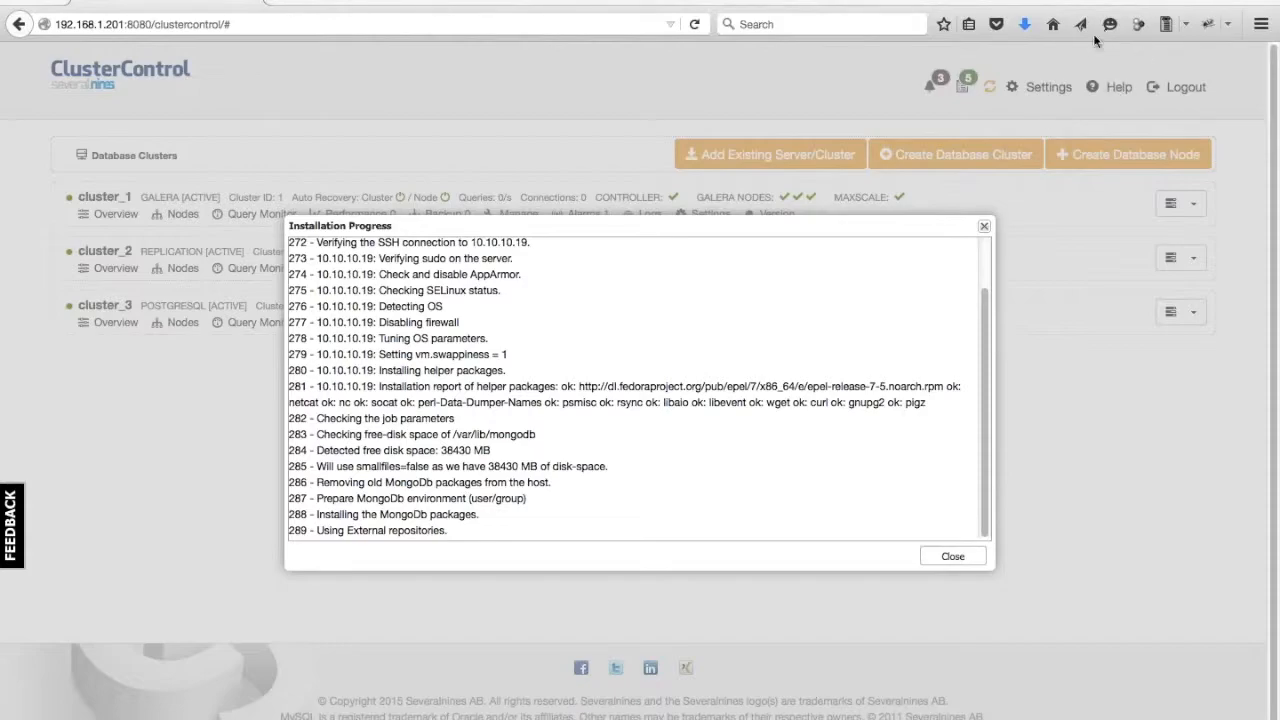
{"action": "left_click_drag", "start_coordinate": [650, 225], "coordinate": [621, 227]}
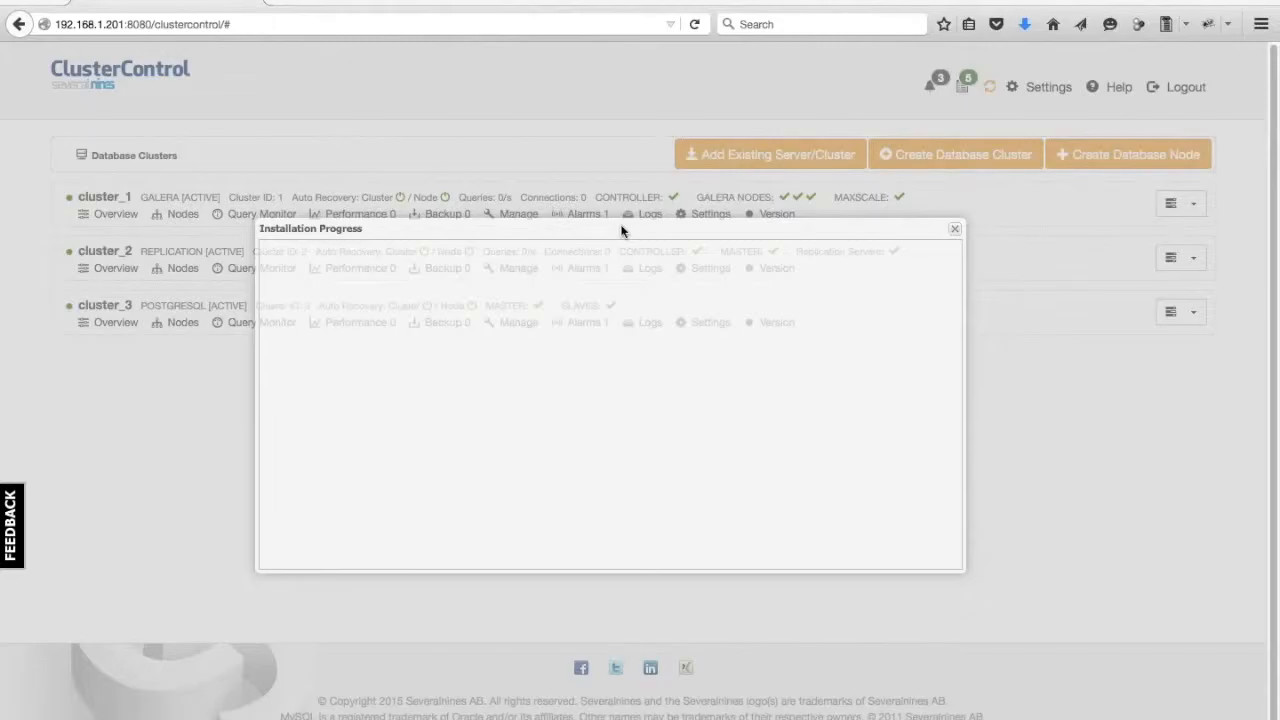
{"action": "left_click_drag", "start_coordinate": [621, 231], "coordinate": [508, 131]}
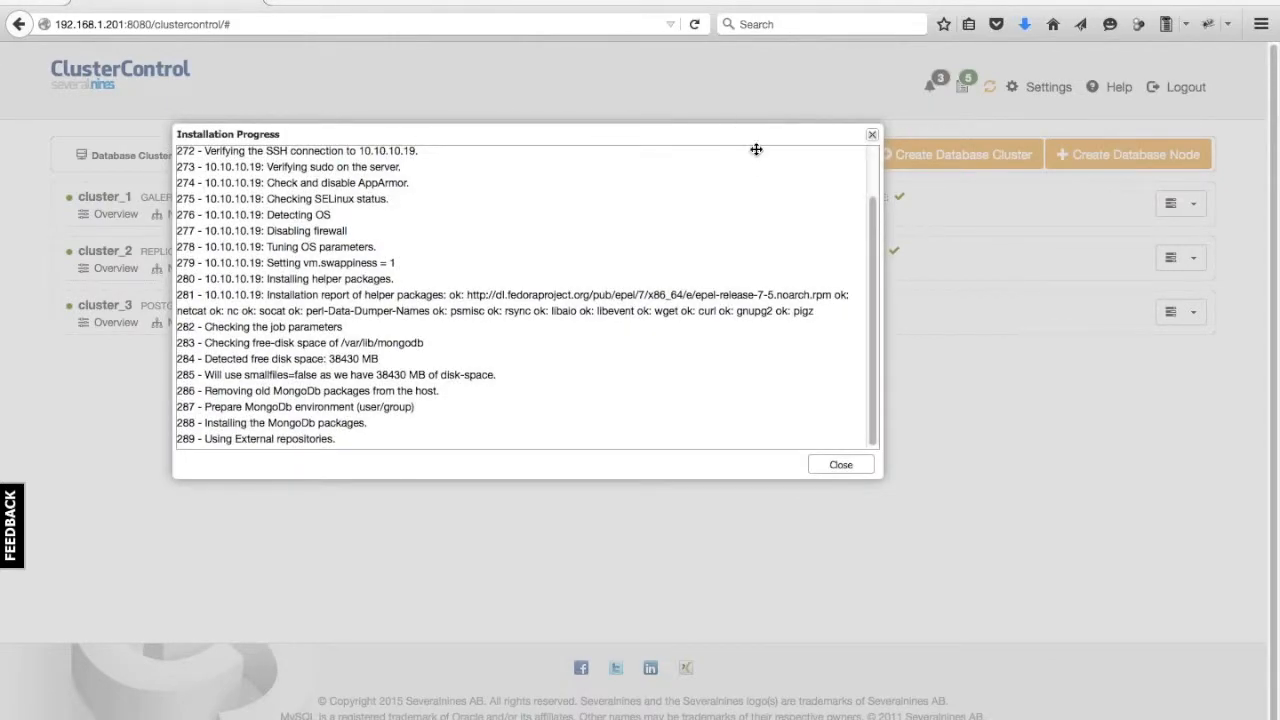
{"action": "left_click", "coordinate": [872, 136]}
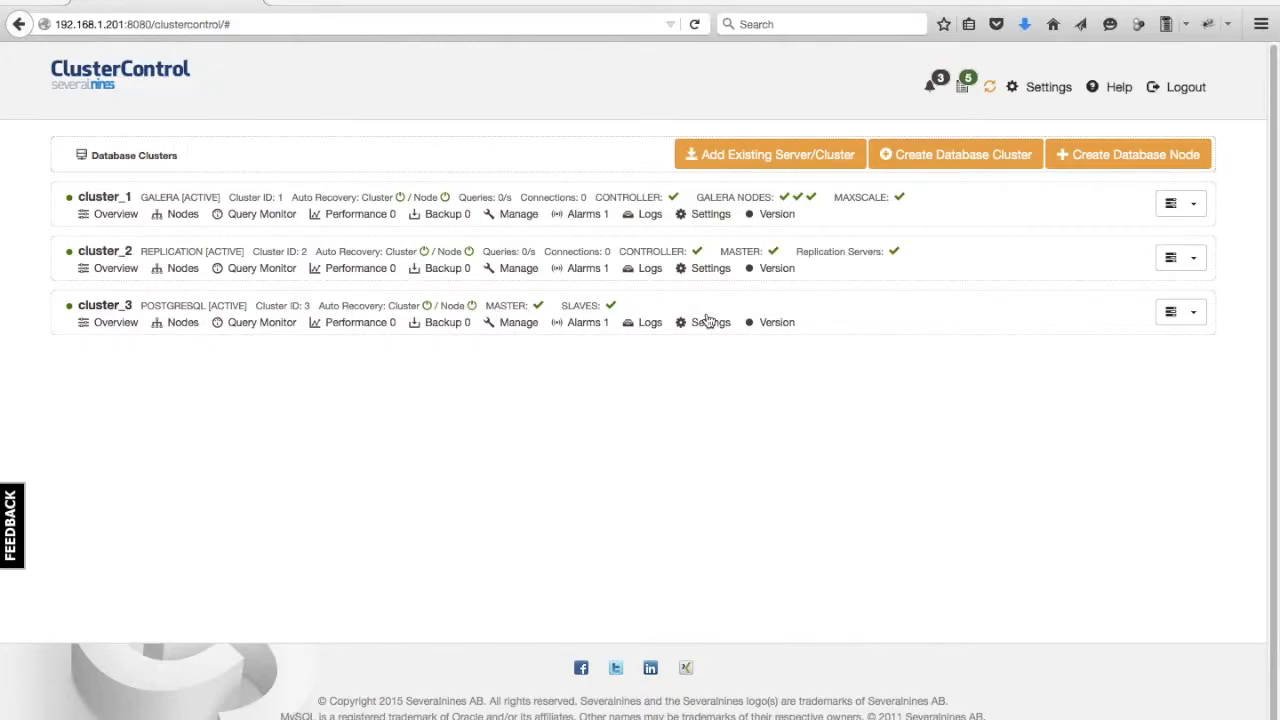
Check the alarms of cluster_1, cluster_2 and cluster_3 through the notifications list.
{"action": "left_click", "coordinate": [939, 88]}
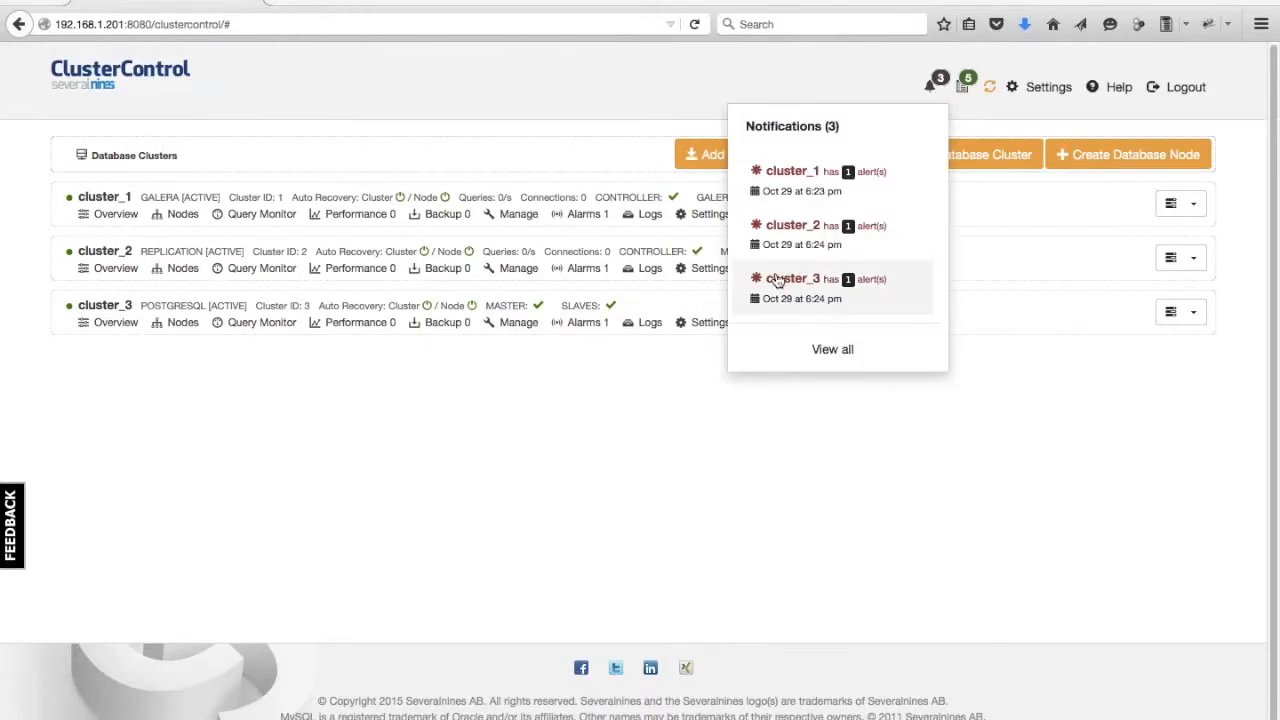
{"action": "left_click", "coordinate": [818, 186]}
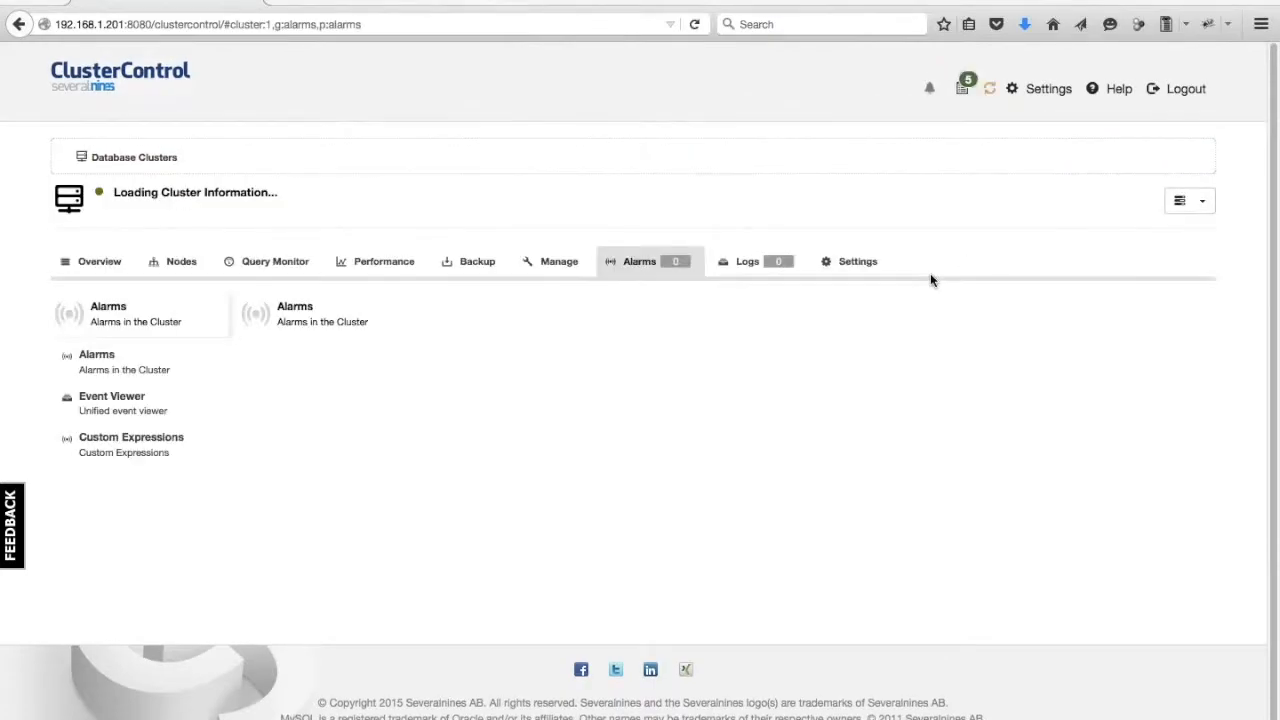
{"action": "left_click", "coordinate": [322, 420]}
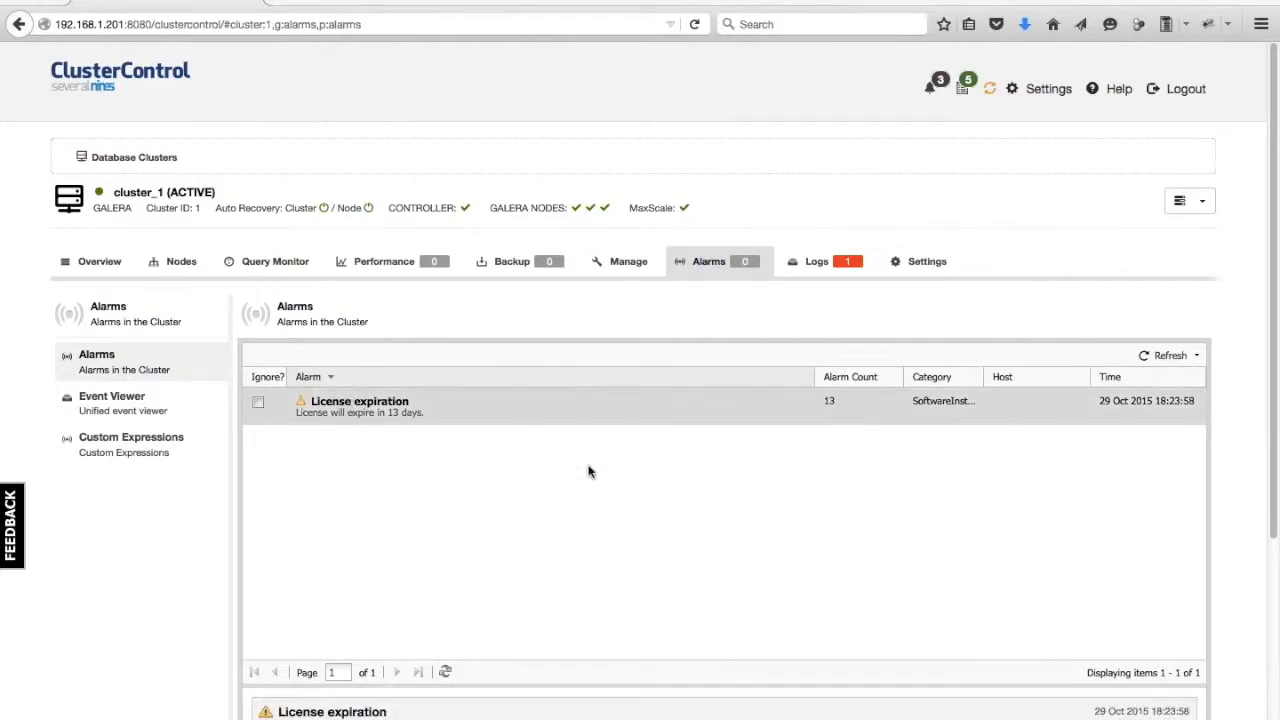
{"action": "left_click", "coordinate": [935, 90]}
{"action": "left_click", "coordinate": [848, 233]}
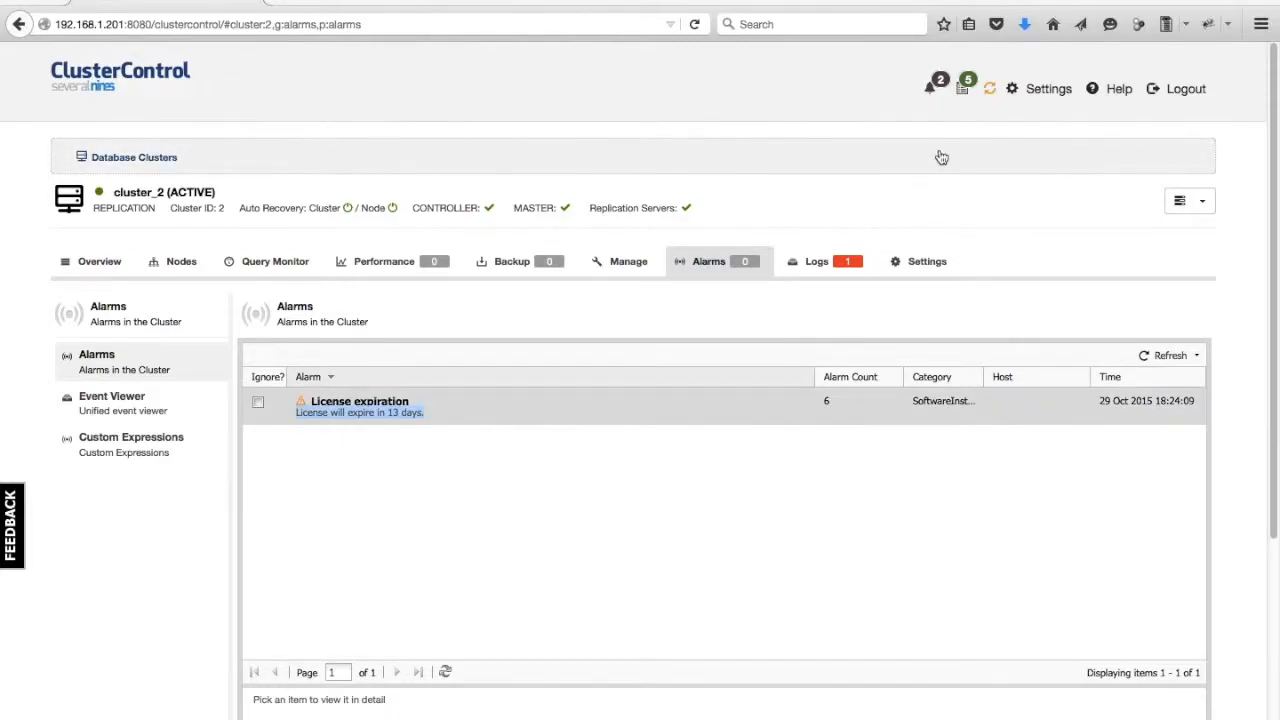
{"action": "left_click", "coordinate": [933, 92]}
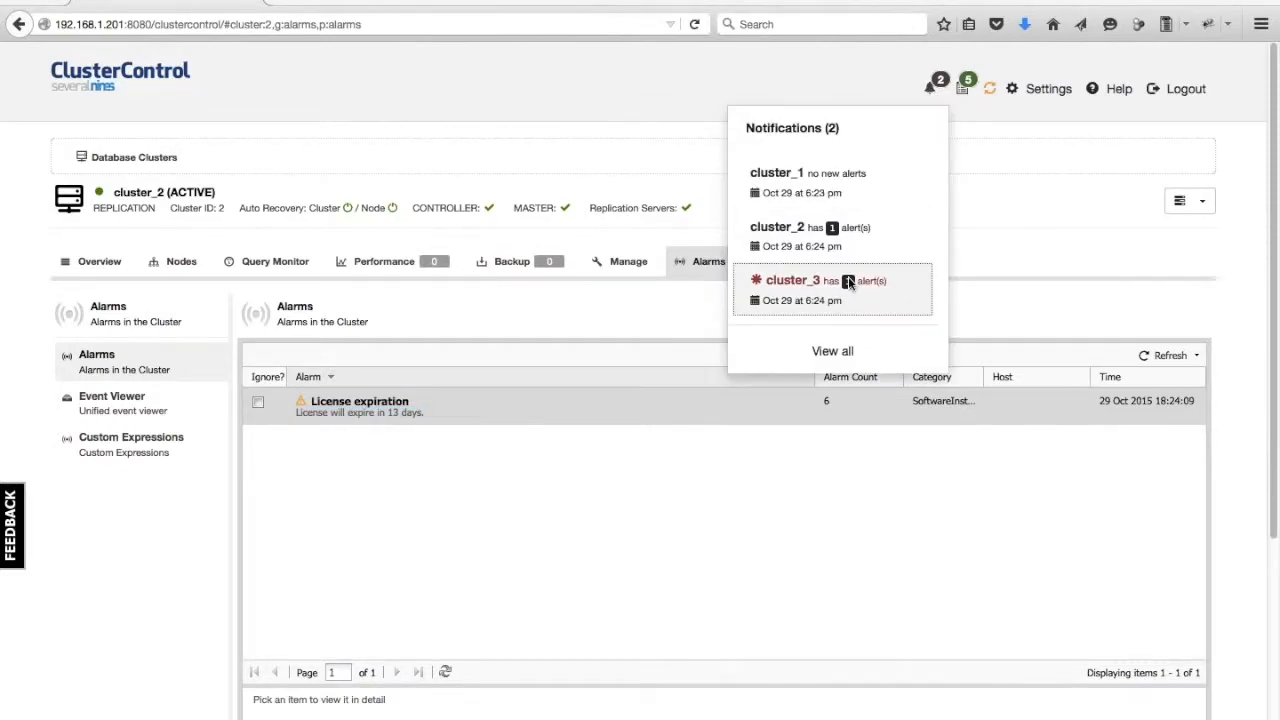
{"action": "left_click", "coordinate": [800, 285]}
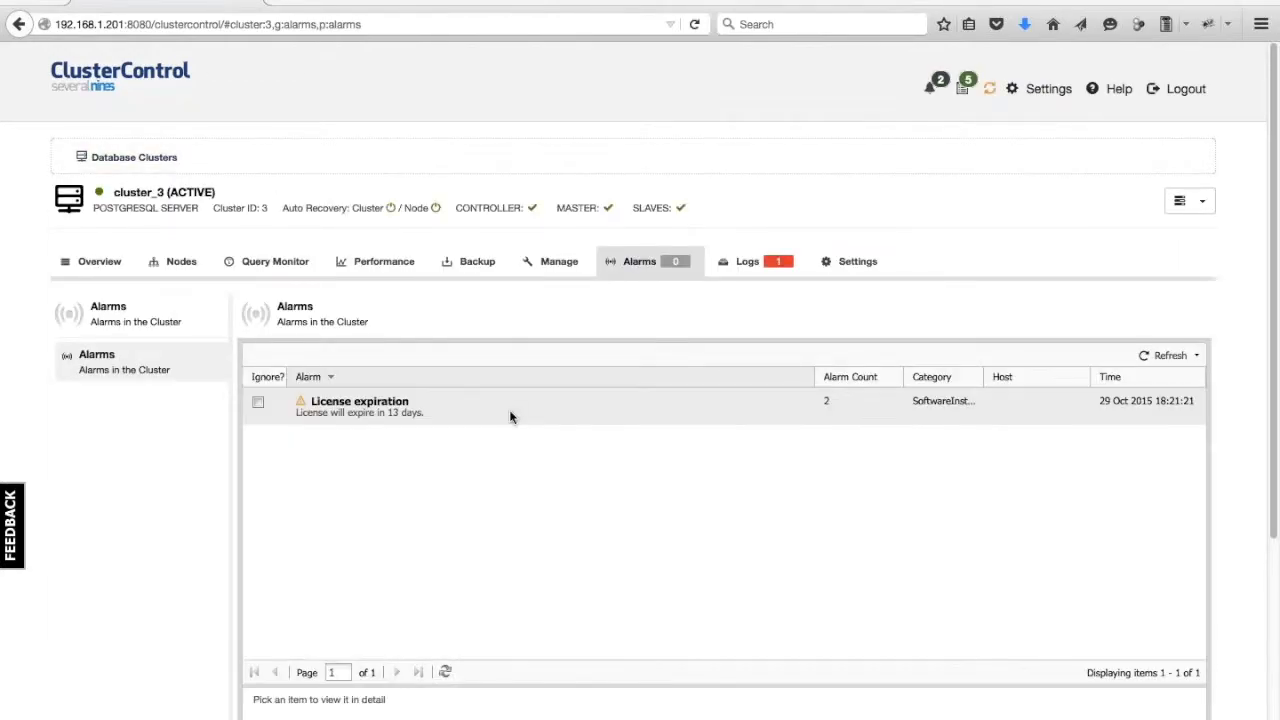
{"action": "left_click", "coordinate": [500, 405]}
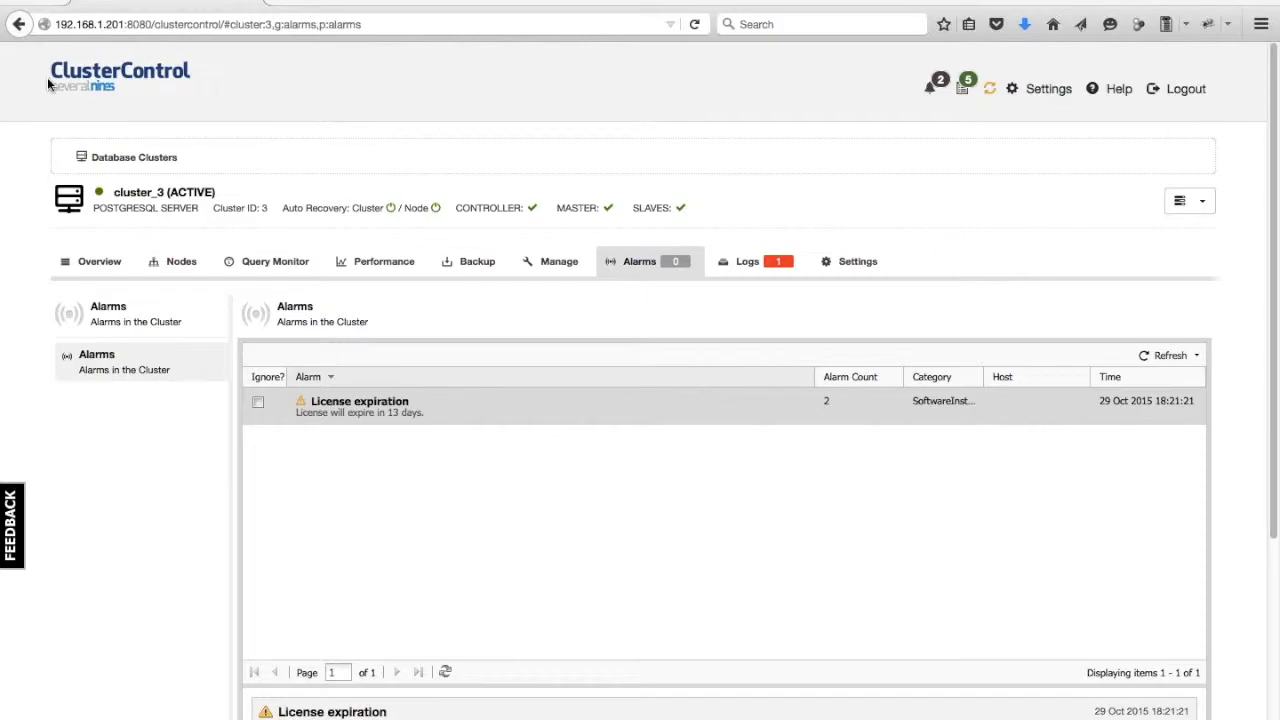
Return to the cluster list and reopen the installation progress window, then close it.
{"action": "left_click", "coordinate": [96, 78]}
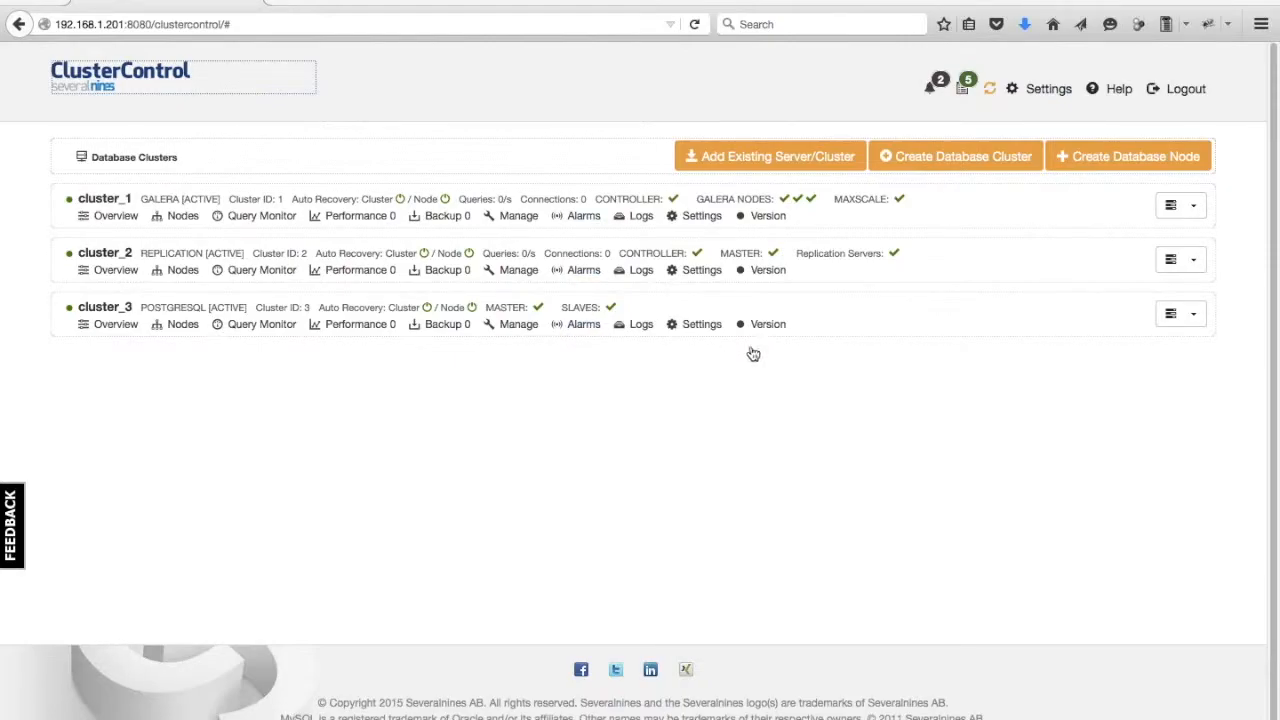
{"action": "left_click", "coordinate": [989, 91]}
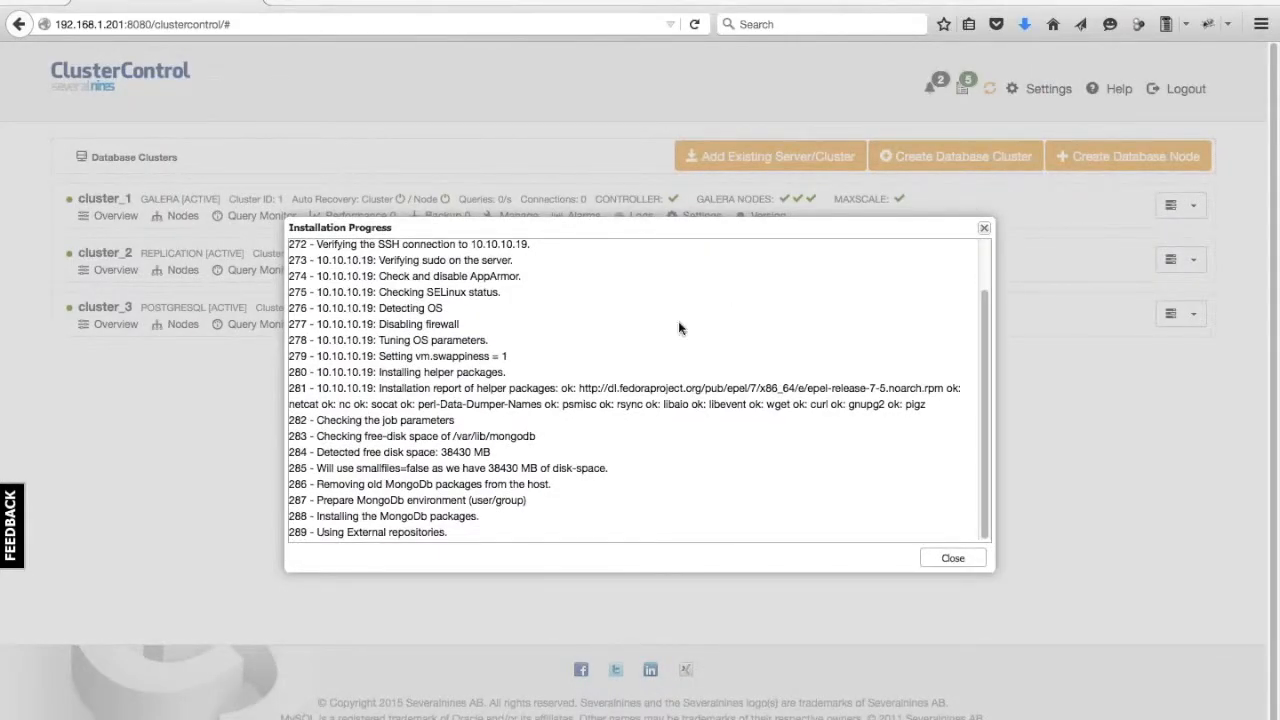
{"action": "left_click", "coordinate": [951, 558]}
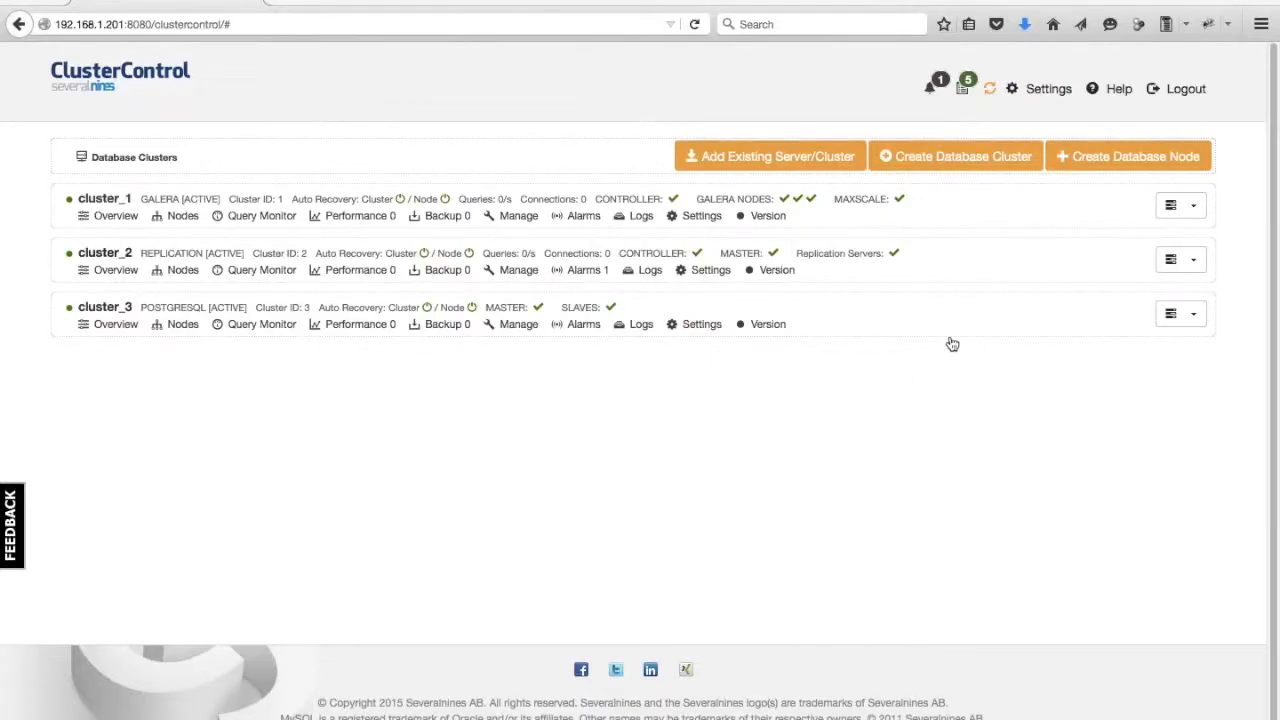
Open Cluster Jobs and review the global job list, the PostgreSQL setup job, and cluster_1 and cluster_2 jobs.
{"action": "left_click", "coordinate": [1015, 91]}
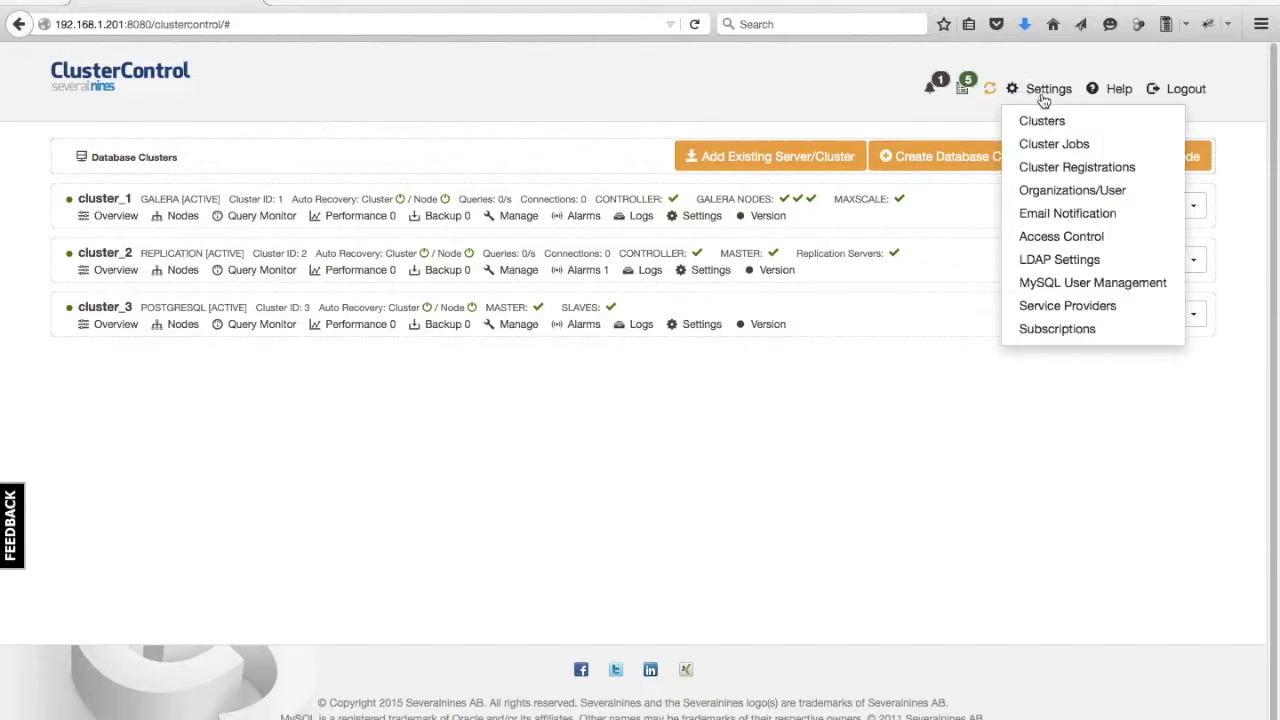
{"action": "left_click", "coordinate": [1049, 145]}
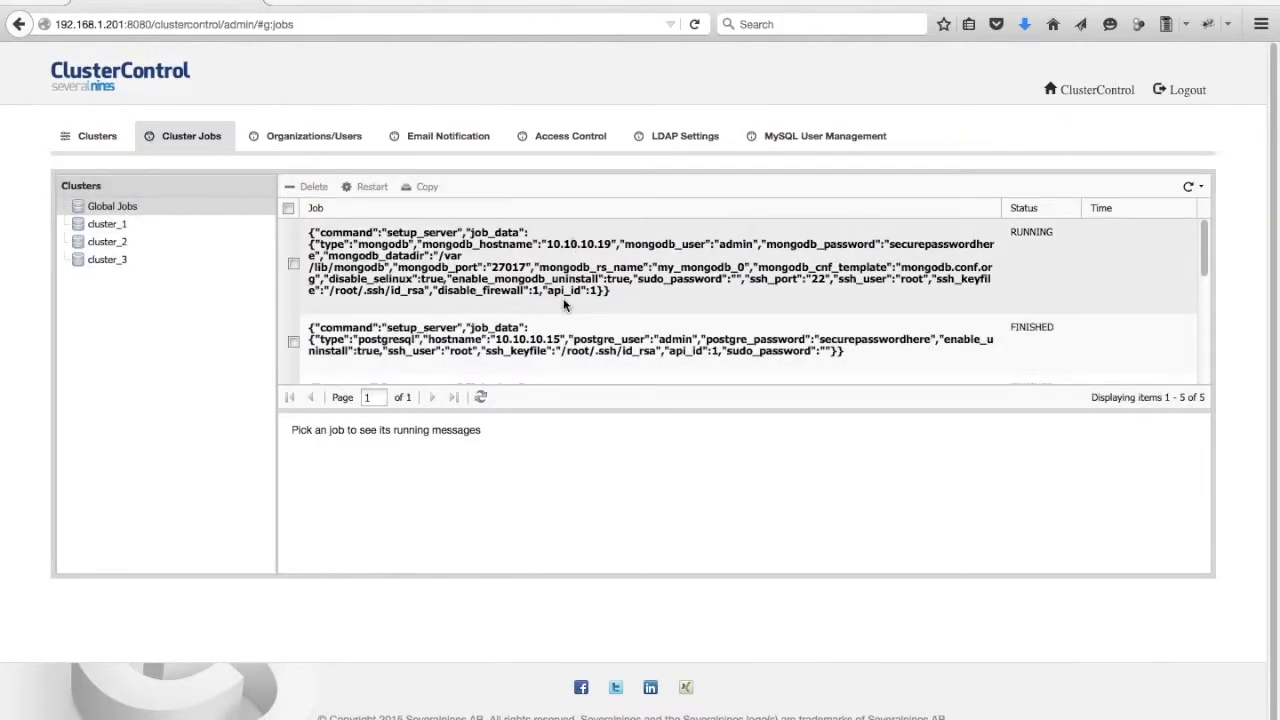
{"action": "scroll", "coordinate": [563, 300], "scroll_direction": "down", "scroll_amount": 1}
{"action": "scroll", "coordinate": [562, 300], "scroll_direction": "down", "scroll_amount": 2}
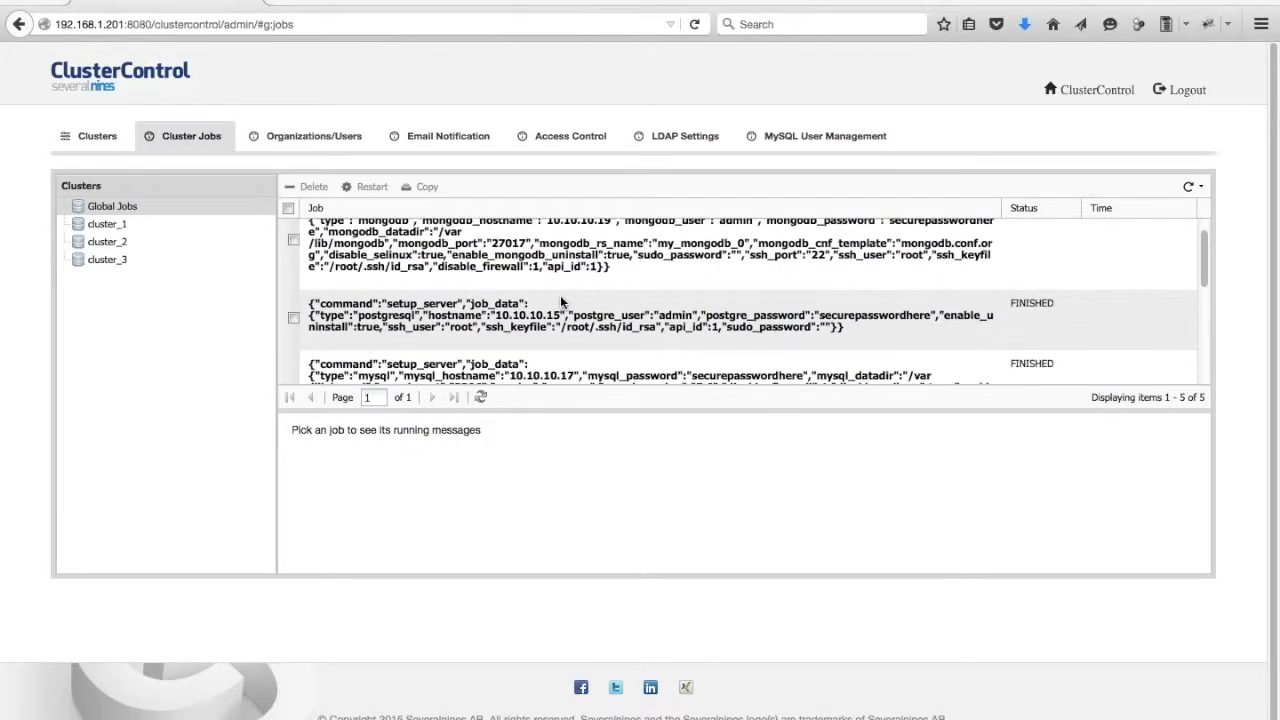
{"action": "left_click", "coordinate": [534, 336]}
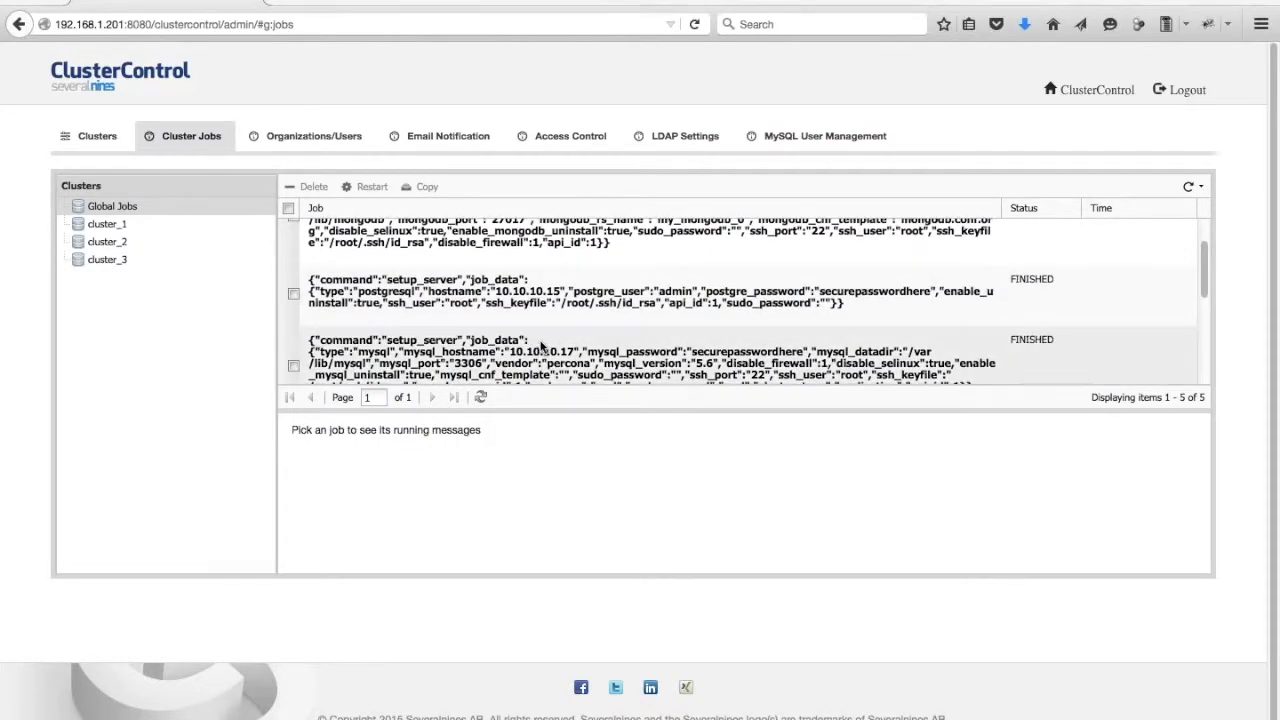
{"action": "left_click", "coordinate": [533, 290]}
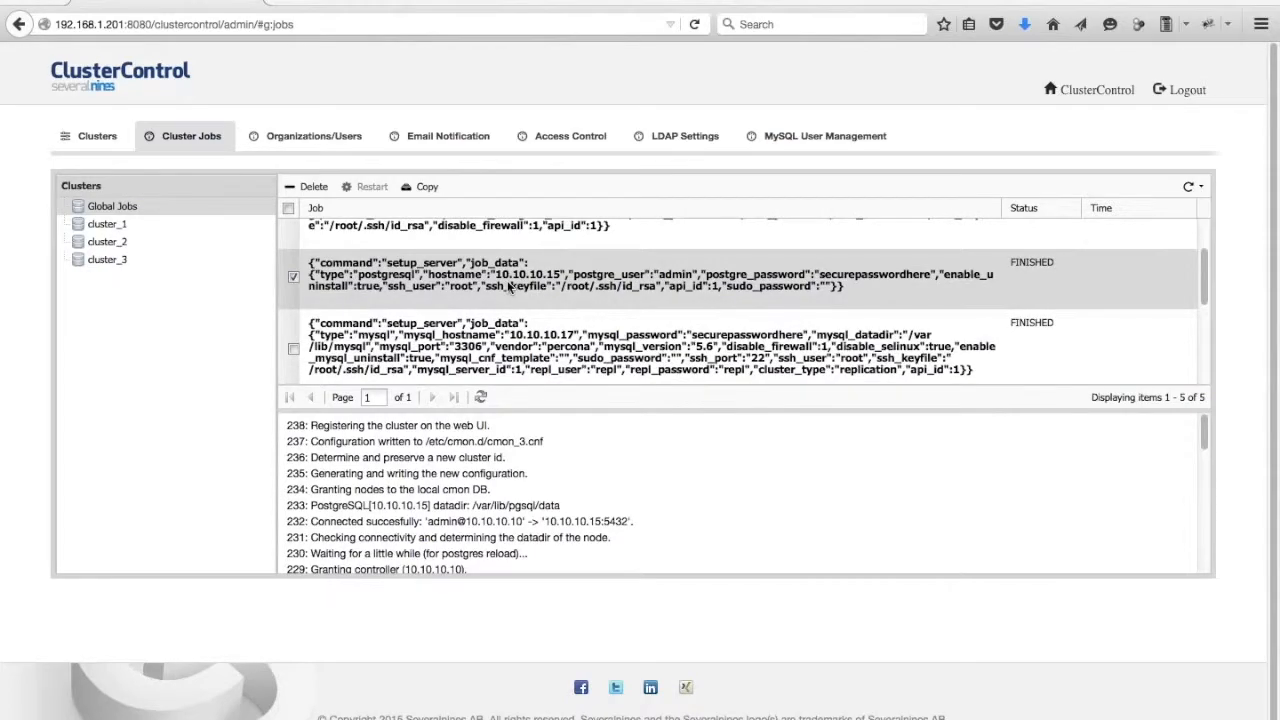
{"action": "left_click", "coordinate": [183, 222]}
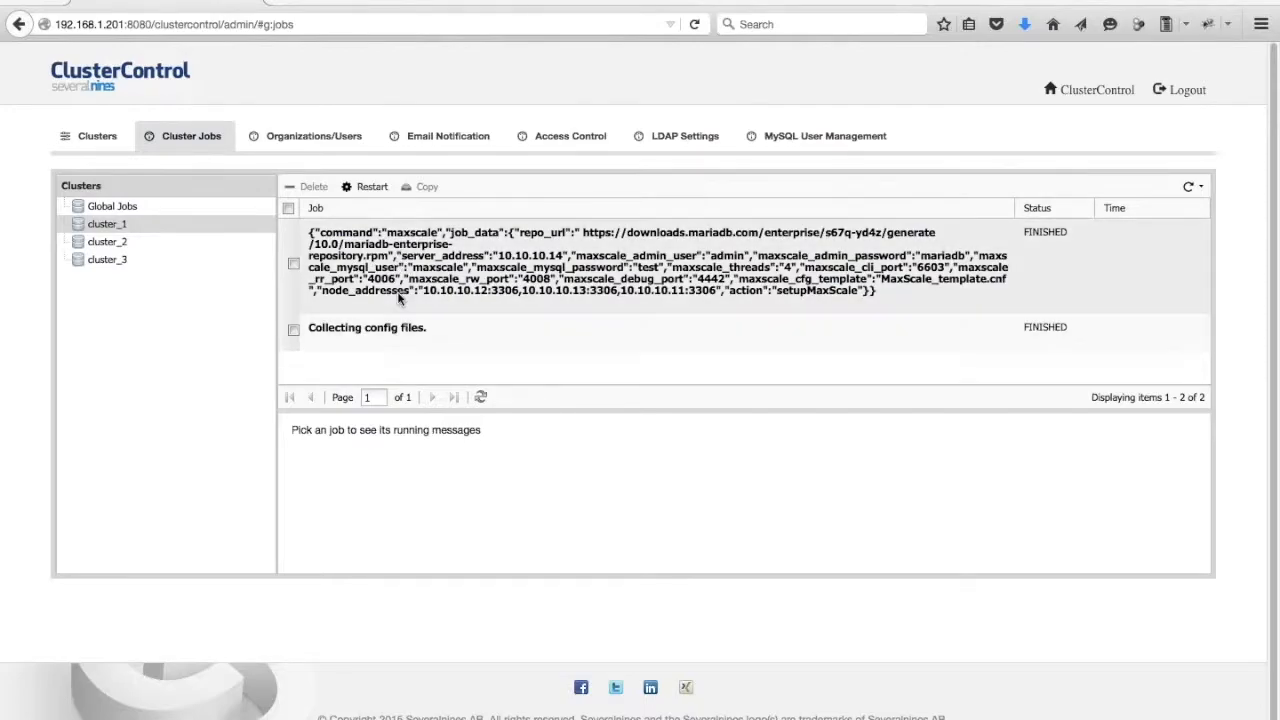
{"action": "left_click", "coordinate": [118, 245]}
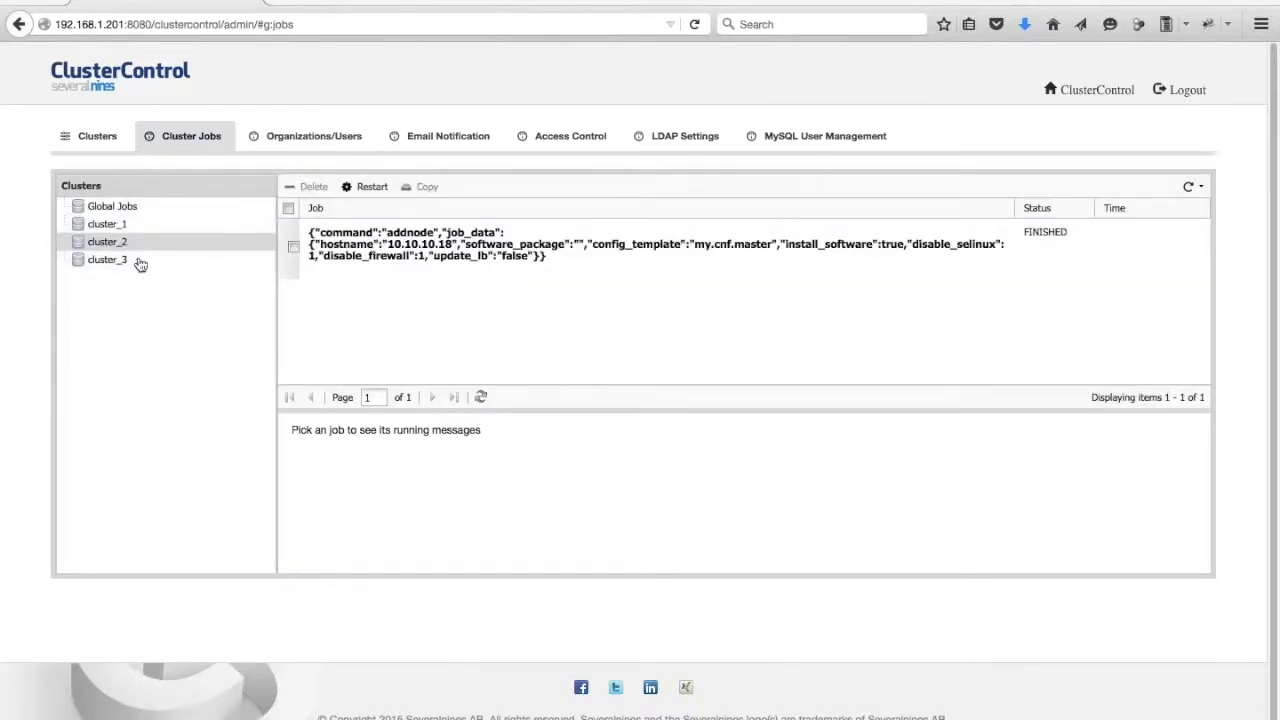
Review the job messages of cluster_3's PostgreSQL slave job, cluster_1's jobs, and the global MongoDB setup job.
{"action": "left_click", "coordinate": [135, 261]}
{"action": "left_click", "coordinate": [710, 250]}
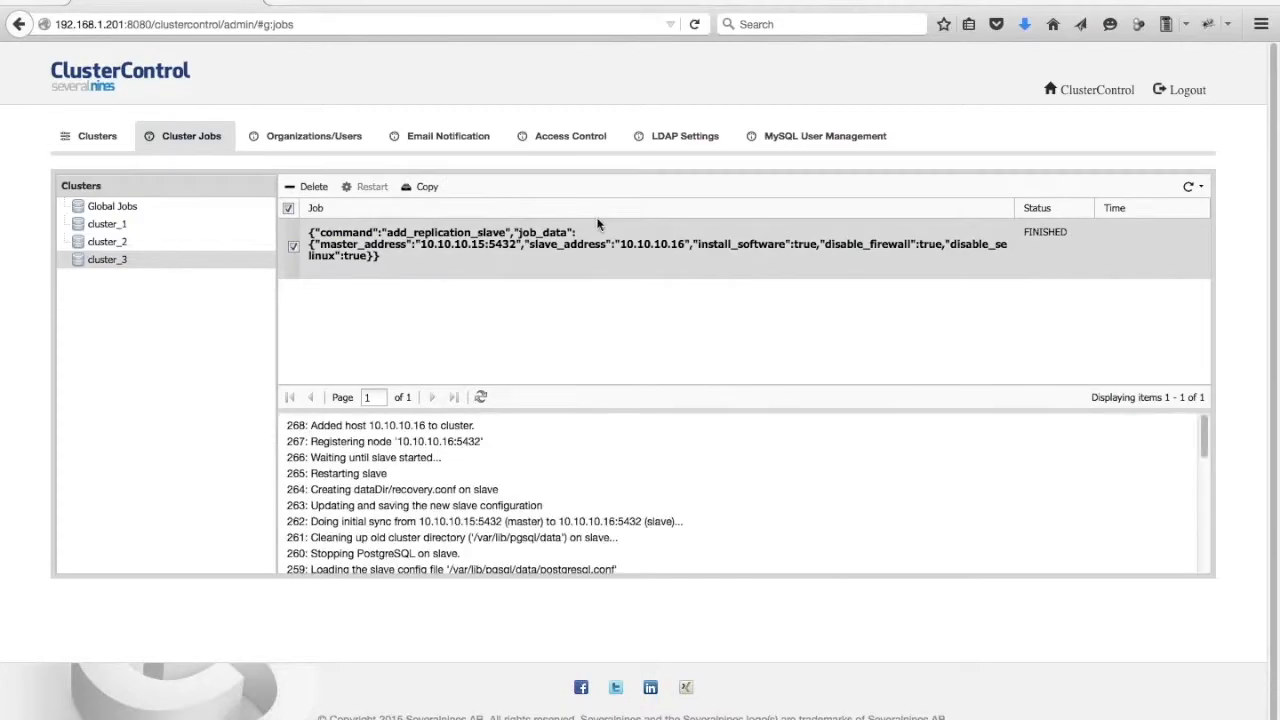
{"action": "left_click", "coordinate": [175, 225]}
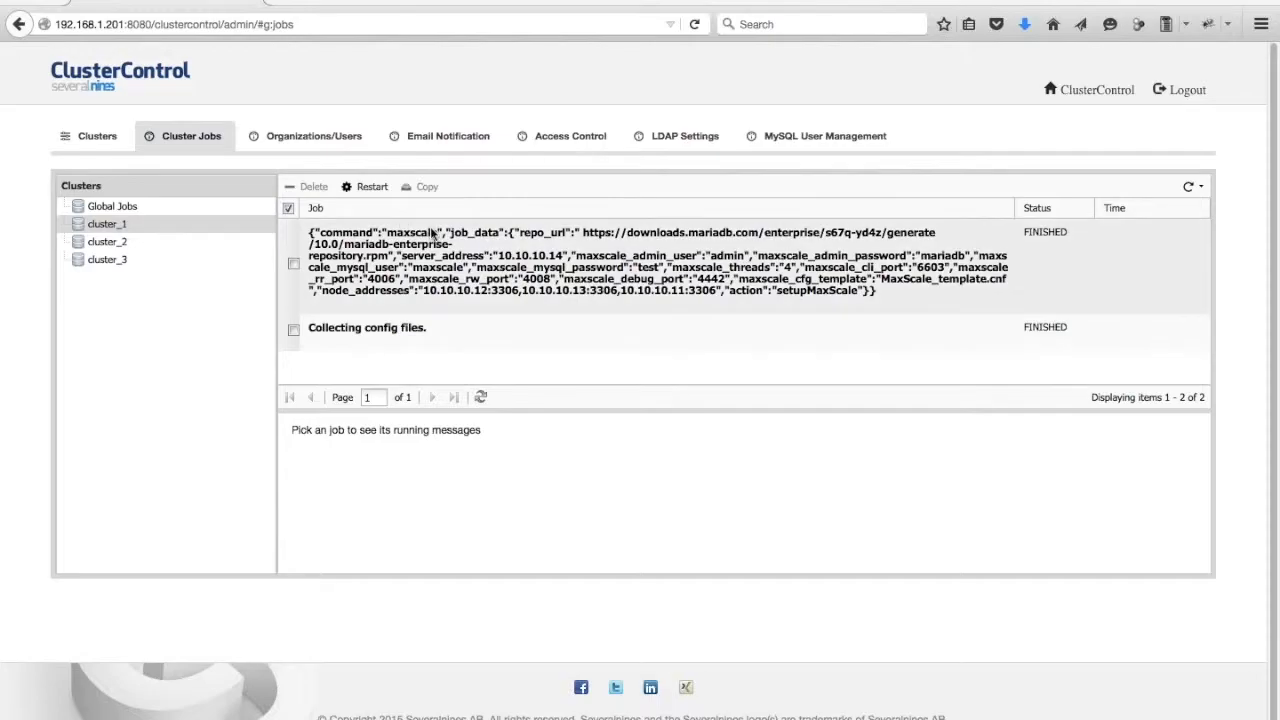
{"action": "left_click", "coordinate": [128, 208]}
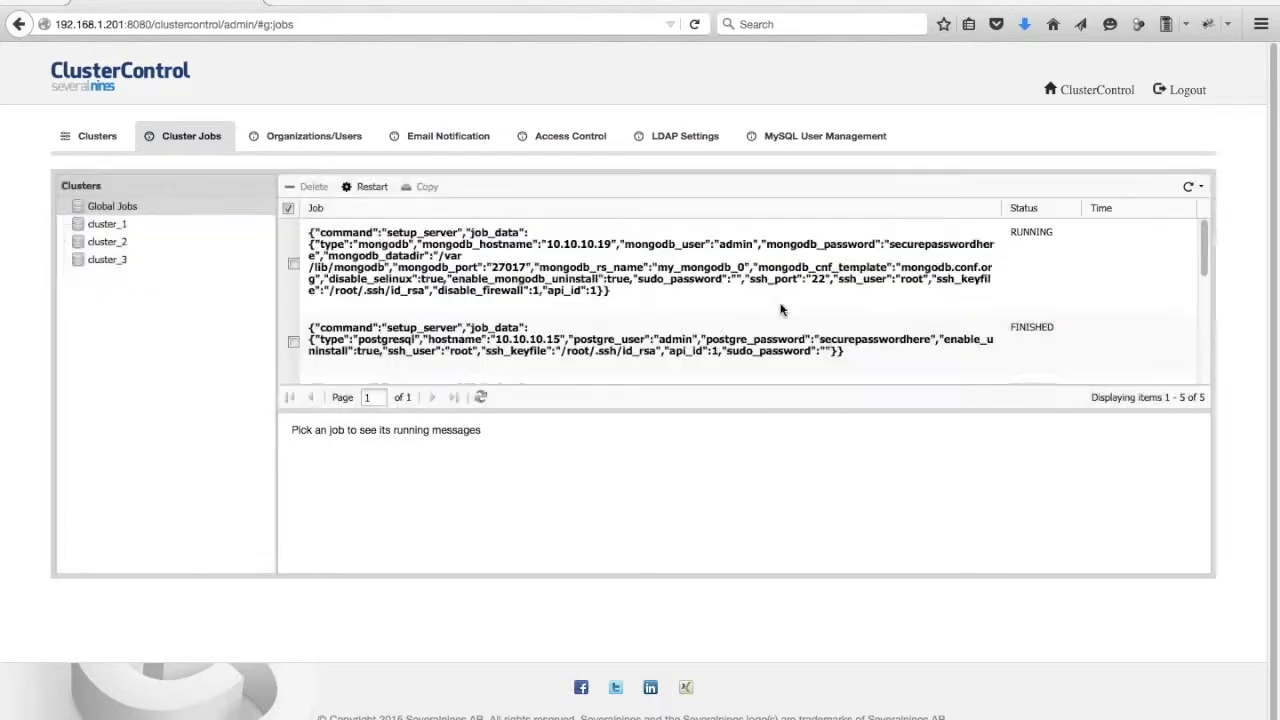
{"action": "left_click", "coordinate": [724, 273]}
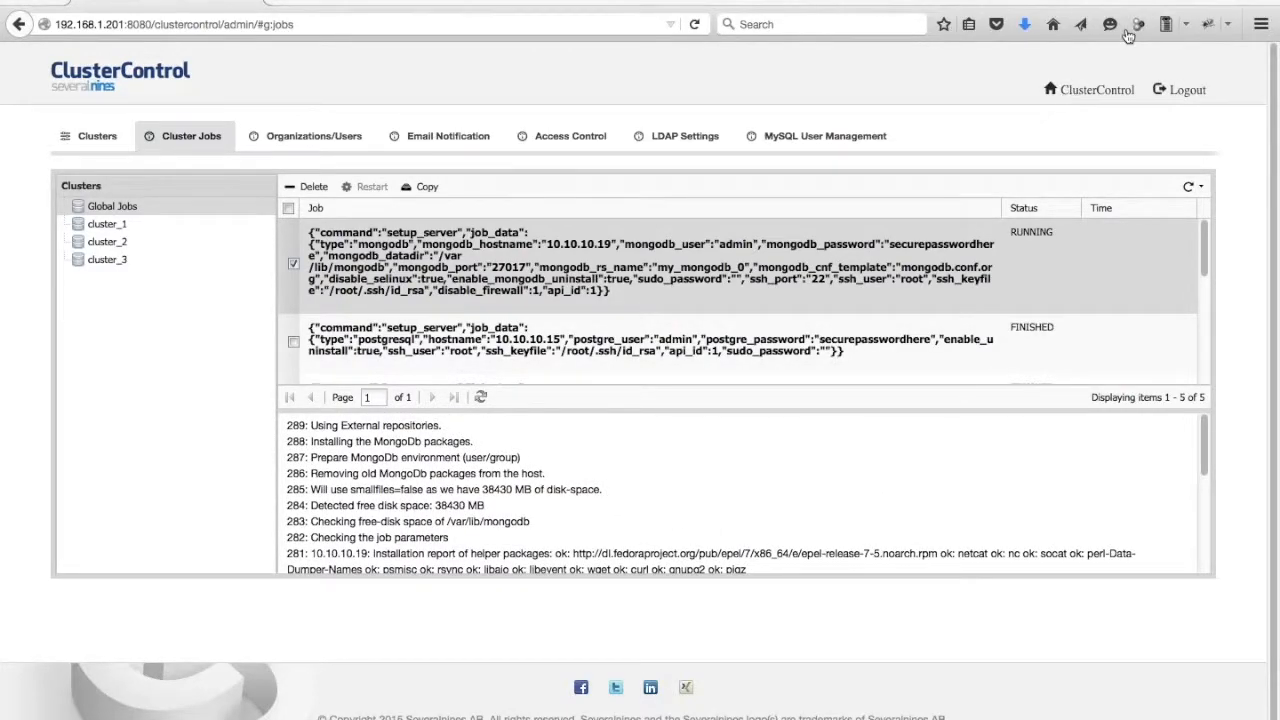
Return to the cluster list, open cluster_2's alarms and view the License expiration alarm details.
{"action": "left_click", "coordinate": [1070, 96]}
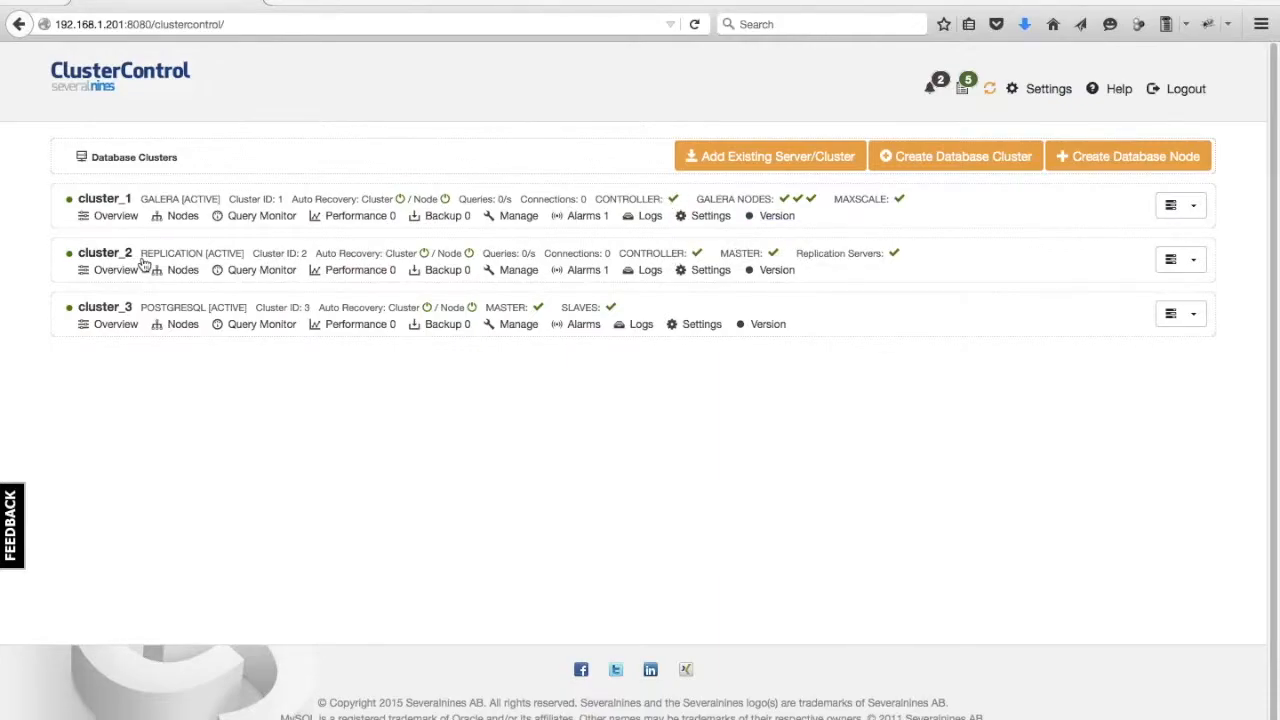
{"action": "left_click", "coordinate": [587, 270]}
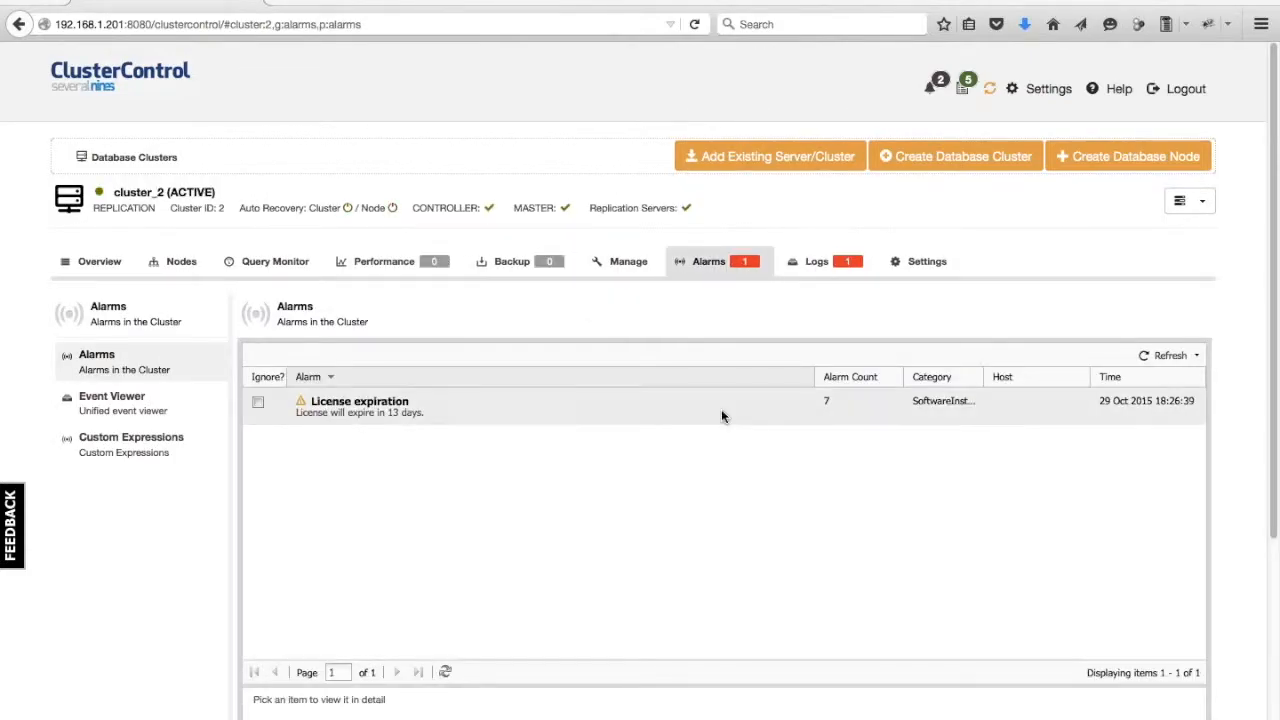
{"action": "left_click", "coordinate": [506, 402]}
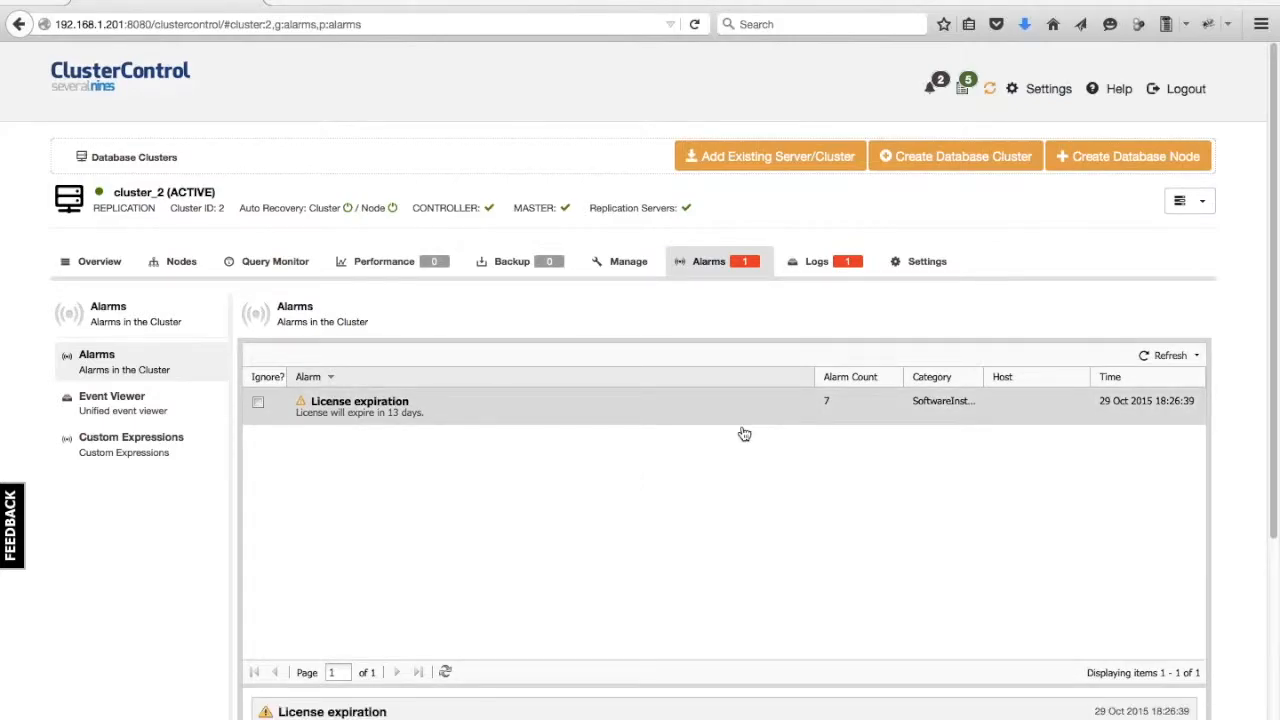
Open cluster_2's Performance Advisors and scroll through all the advisor results.
{"action": "mouse_move", "coordinate": [310, 268]}
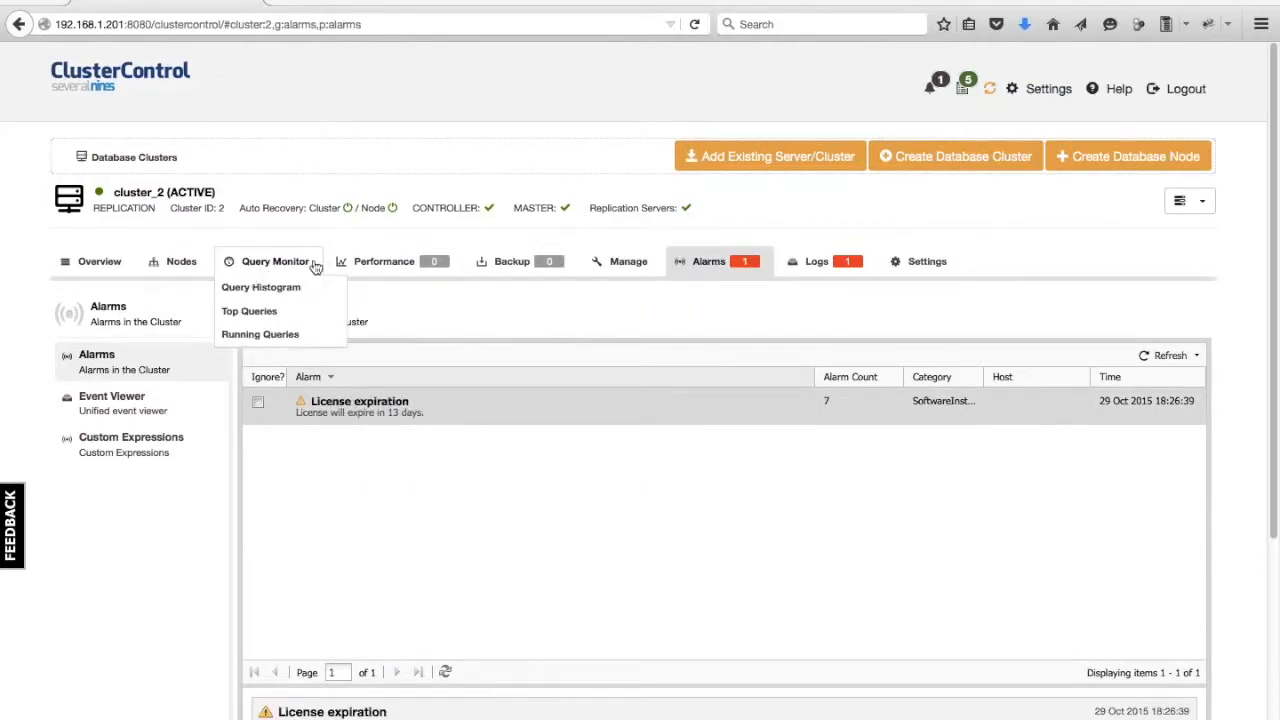
{"action": "mouse_move", "coordinate": [376, 266]}
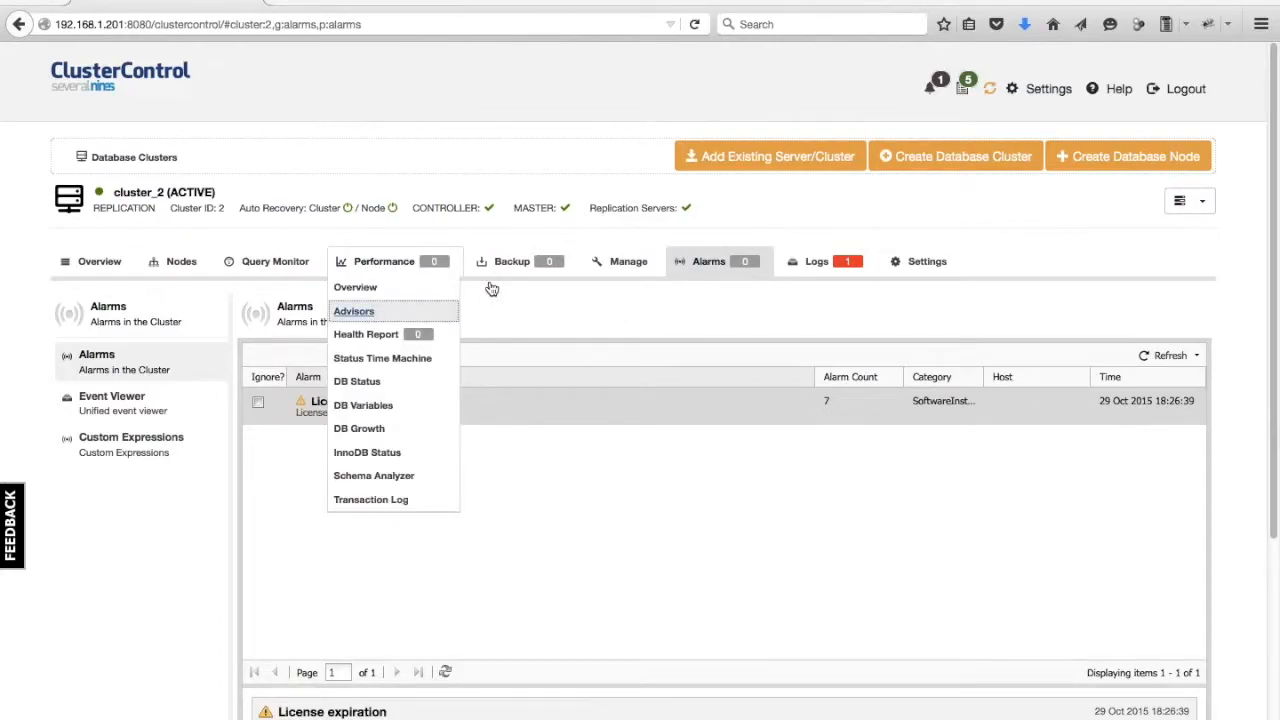
{"action": "left_click", "coordinate": [356, 311]}
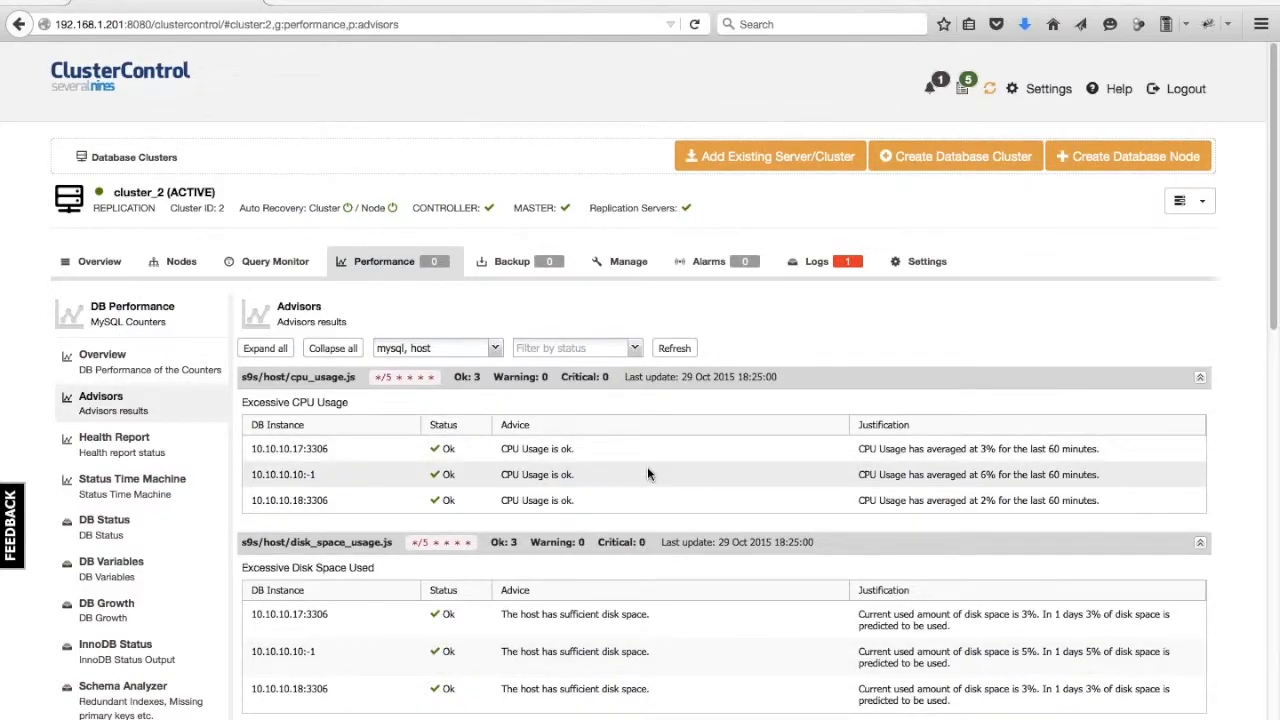
{"action": "scroll", "coordinate": [648, 470], "scroll_direction": "down", "scroll_amount": 5}
{"action": "scroll", "coordinate": [551, 395], "scroll_direction": "down", "scroll_amount": 7}
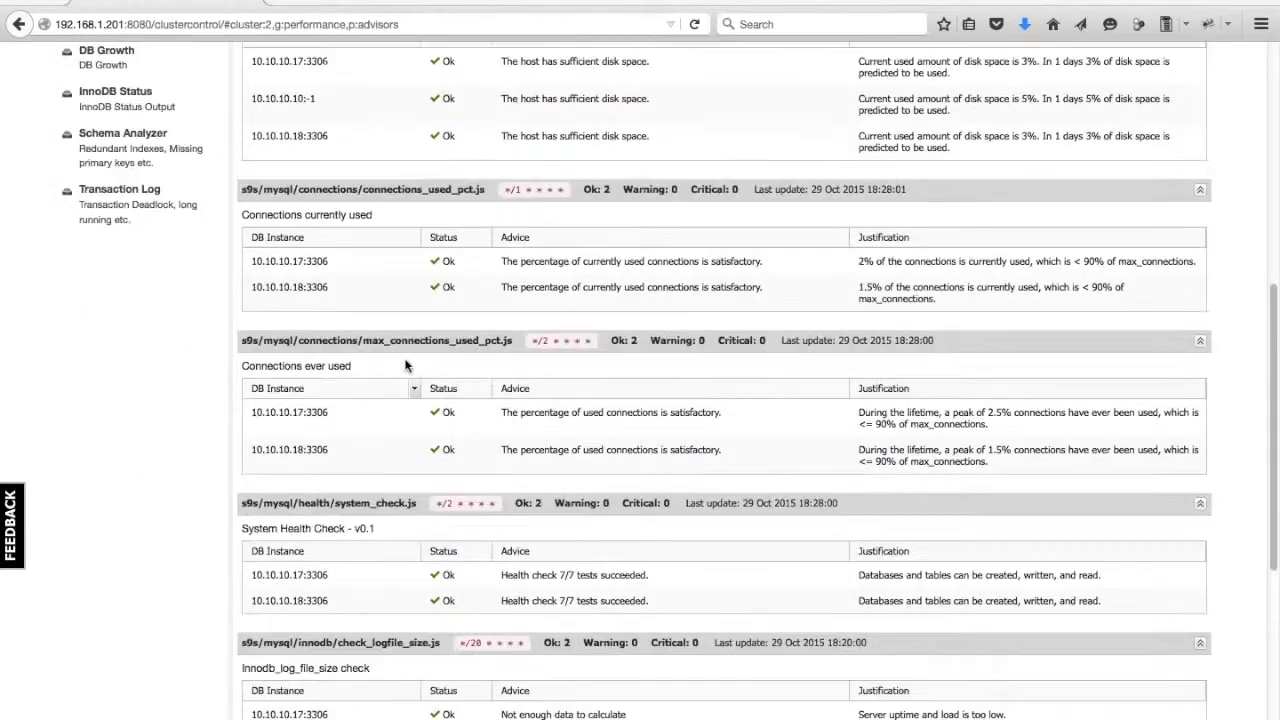
{"action": "scroll", "coordinate": [416, 332], "scroll_direction": "down", "scroll_amount": 2}
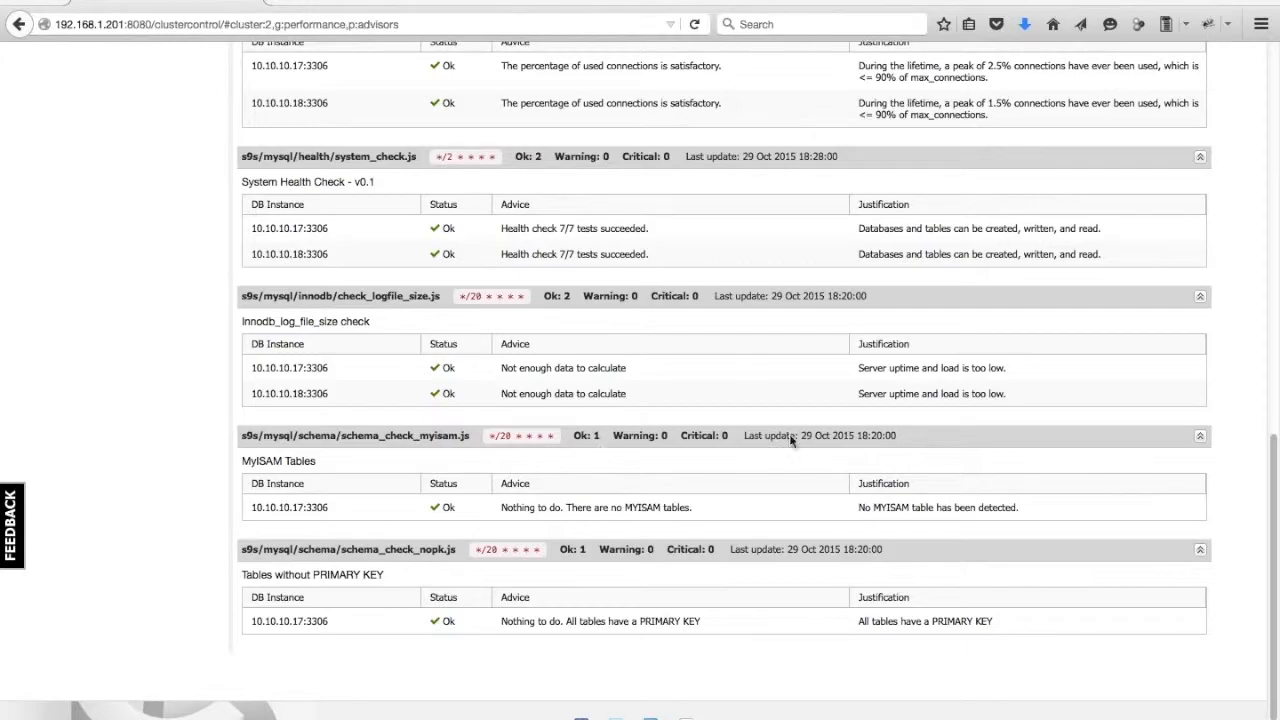
{"action": "scroll", "coordinate": [552, 240], "scroll_direction": "up", "scroll_amount": 5}
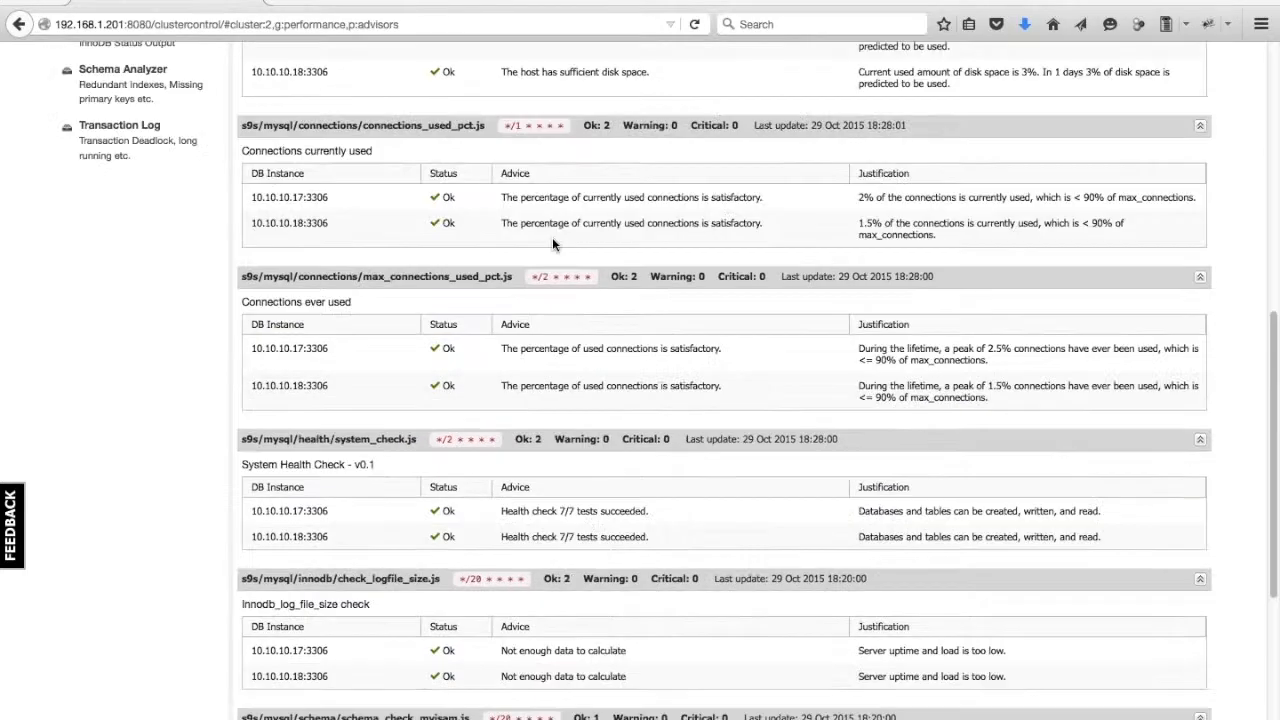
{"action": "scroll", "coordinate": [651, 337], "scroll_direction": "up", "scroll_amount": 3}
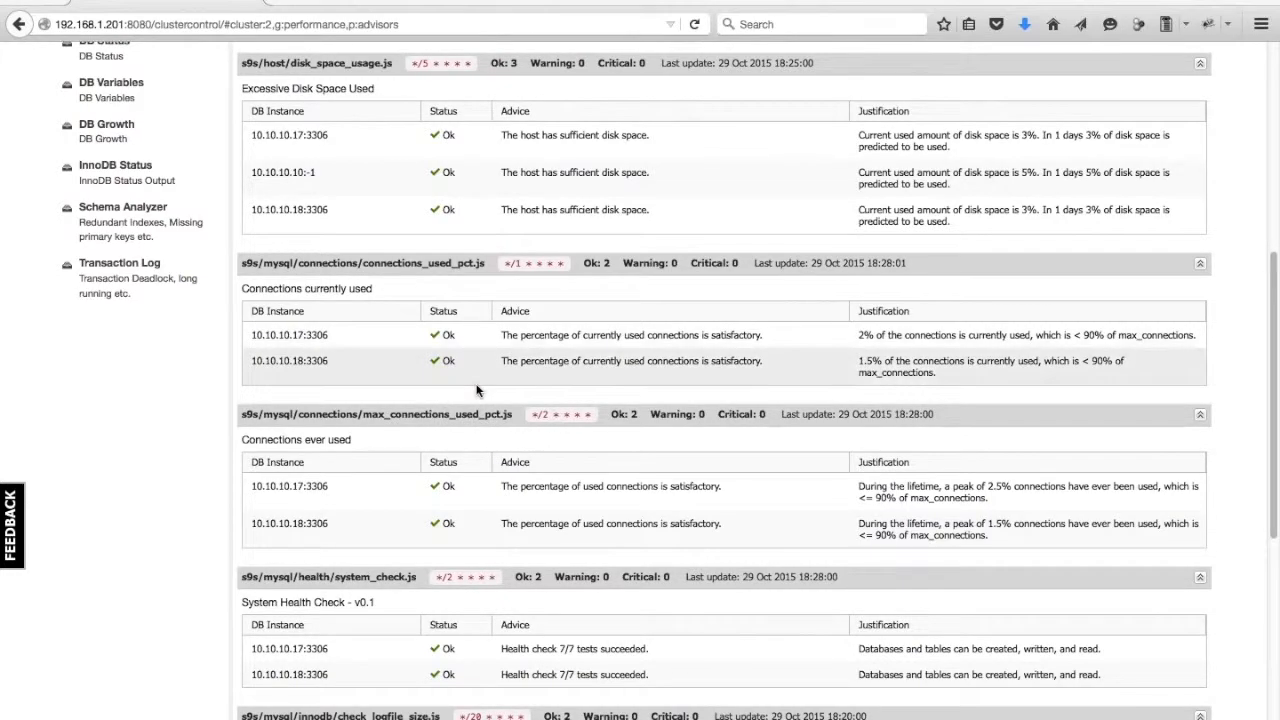
{"action": "scroll", "coordinate": [491, 313], "scroll_direction": "up", "scroll_amount": 5}
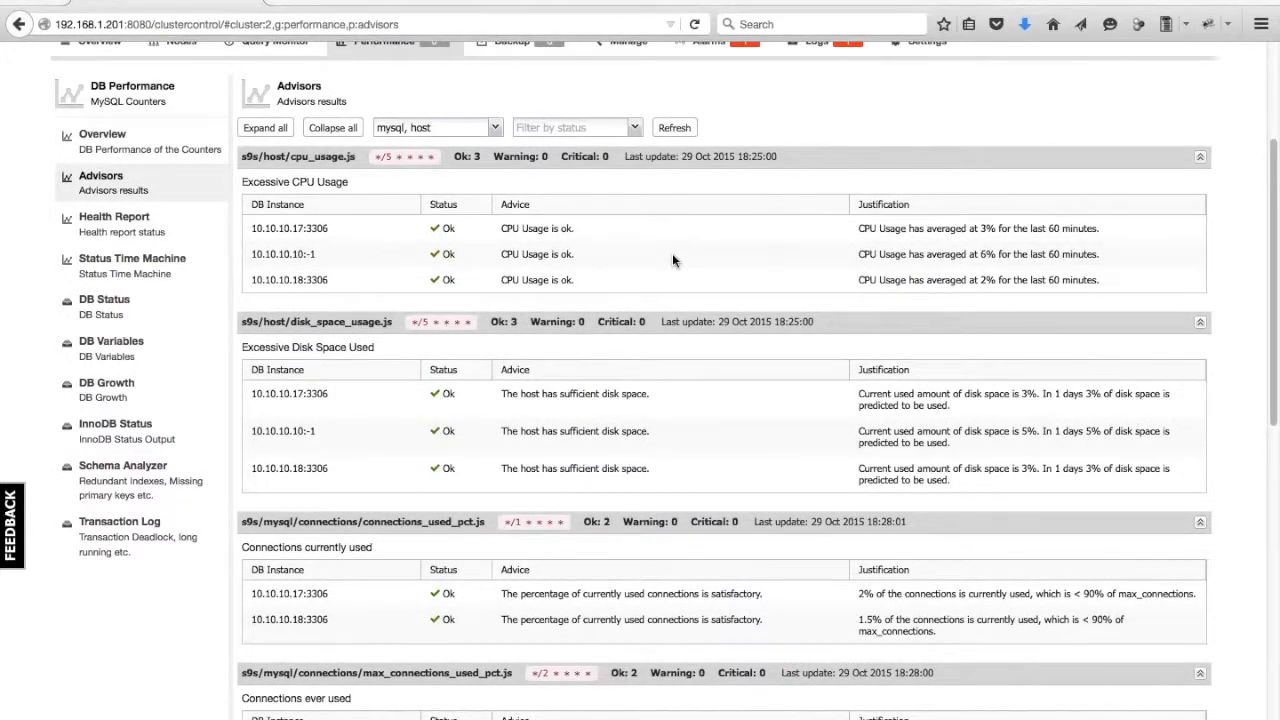
{"action": "scroll", "coordinate": [632, 192], "scroll_direction": "up", "scroll_amount": 3}
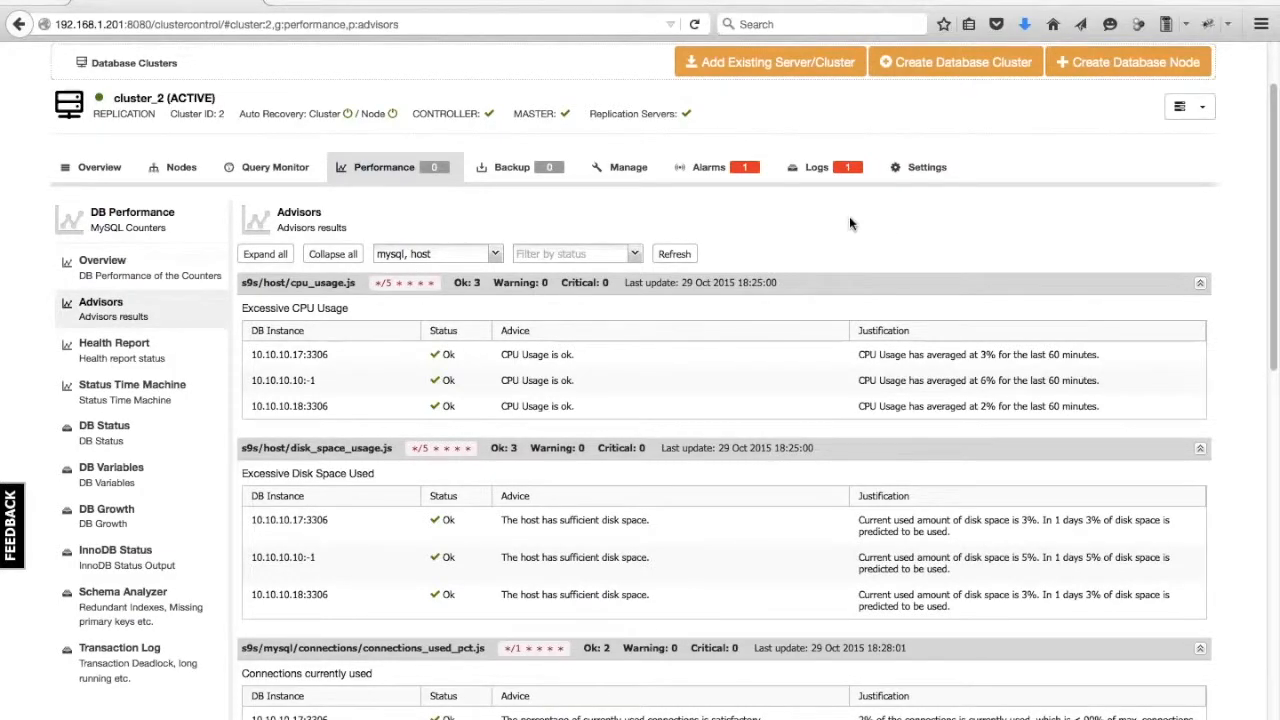
Open cluster_2's custom alarm expressions.
{"action": "left_click", "coordinate": [720, 217]}
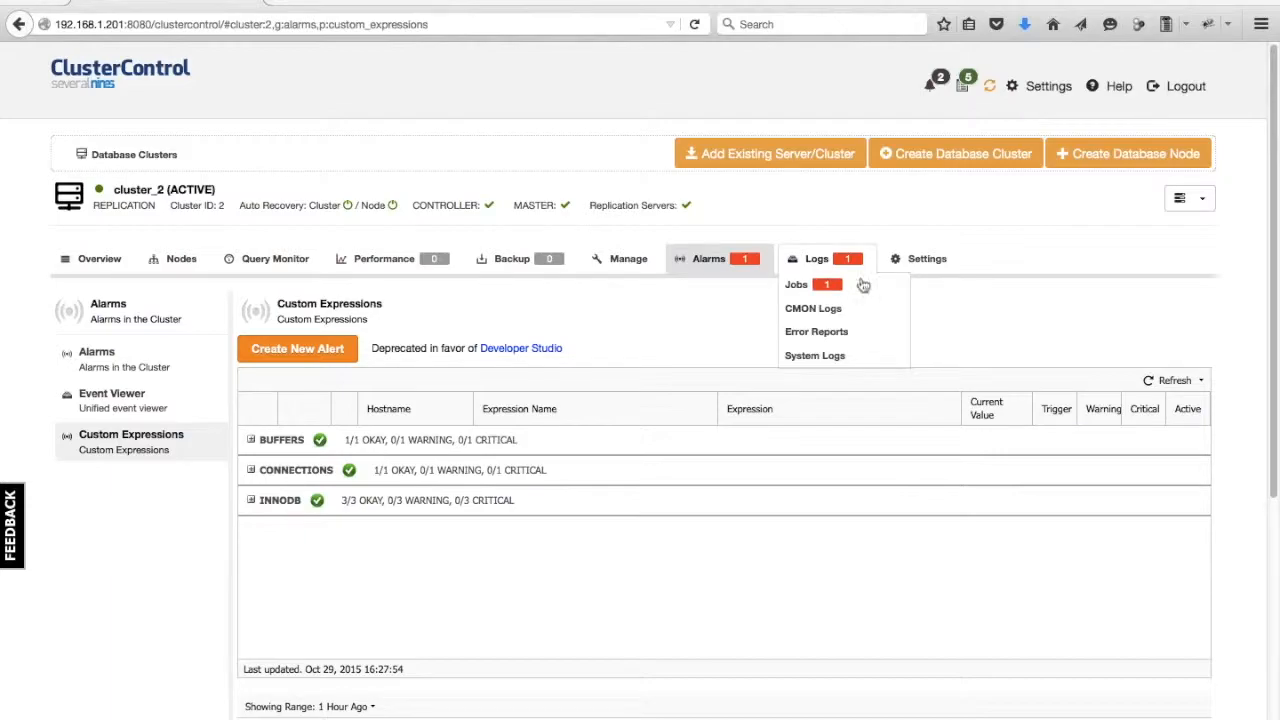
{"action": "mouse_move", "coordinate": [497, 277]}
{"action": "mouse_move", "coordinate": [398, 247]}
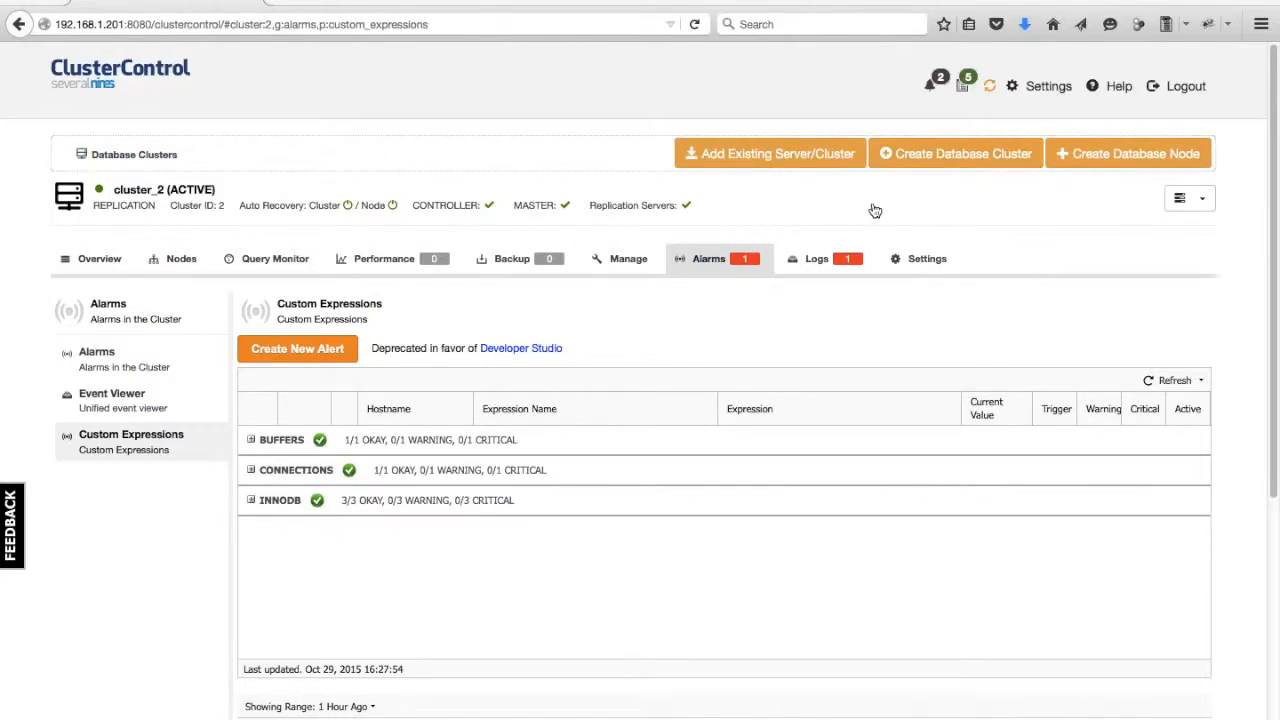
Open the installation progress window, review the MongoDB installation messages, and close it.
{"action": "left_click", "coordinate": [991, 88]}
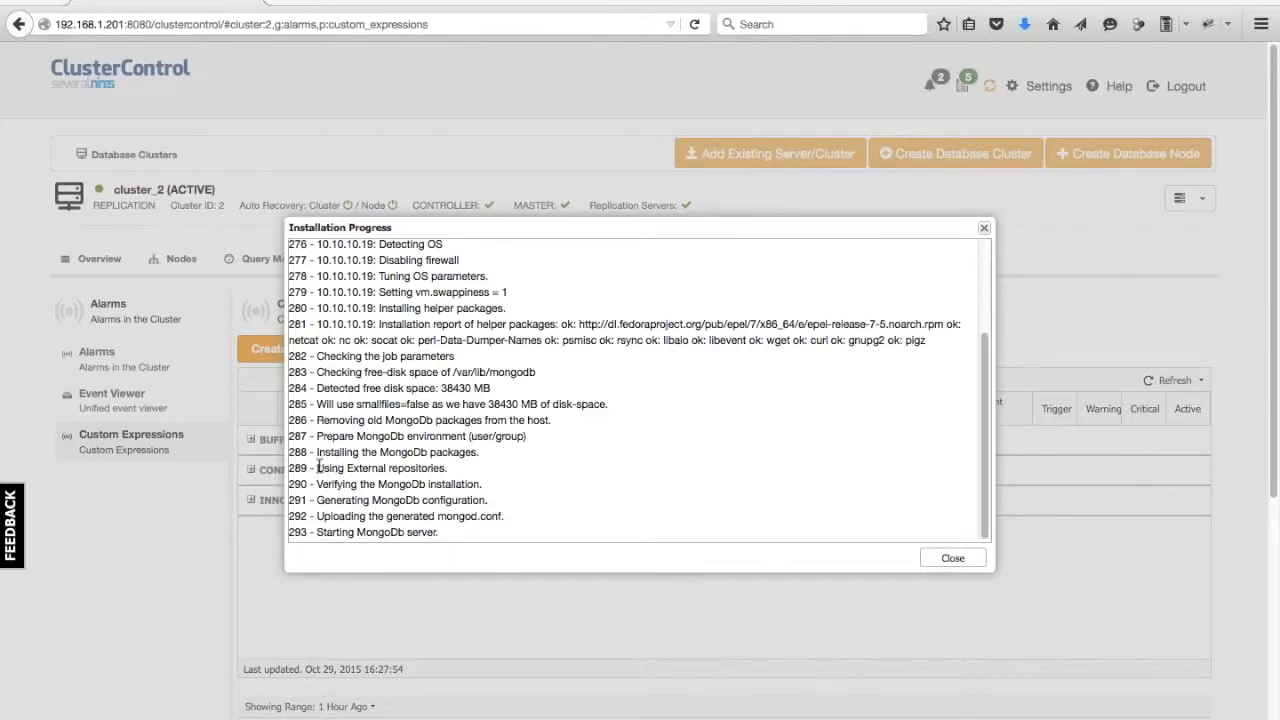
{"action": "left_click_drag", "start_coordinate": [320, 465], "coordinate": [504, 495]}
{"action": "left_click", "coordinate": [504, 492]}
{"action": "left_click", "coordinate": [943, 552]}
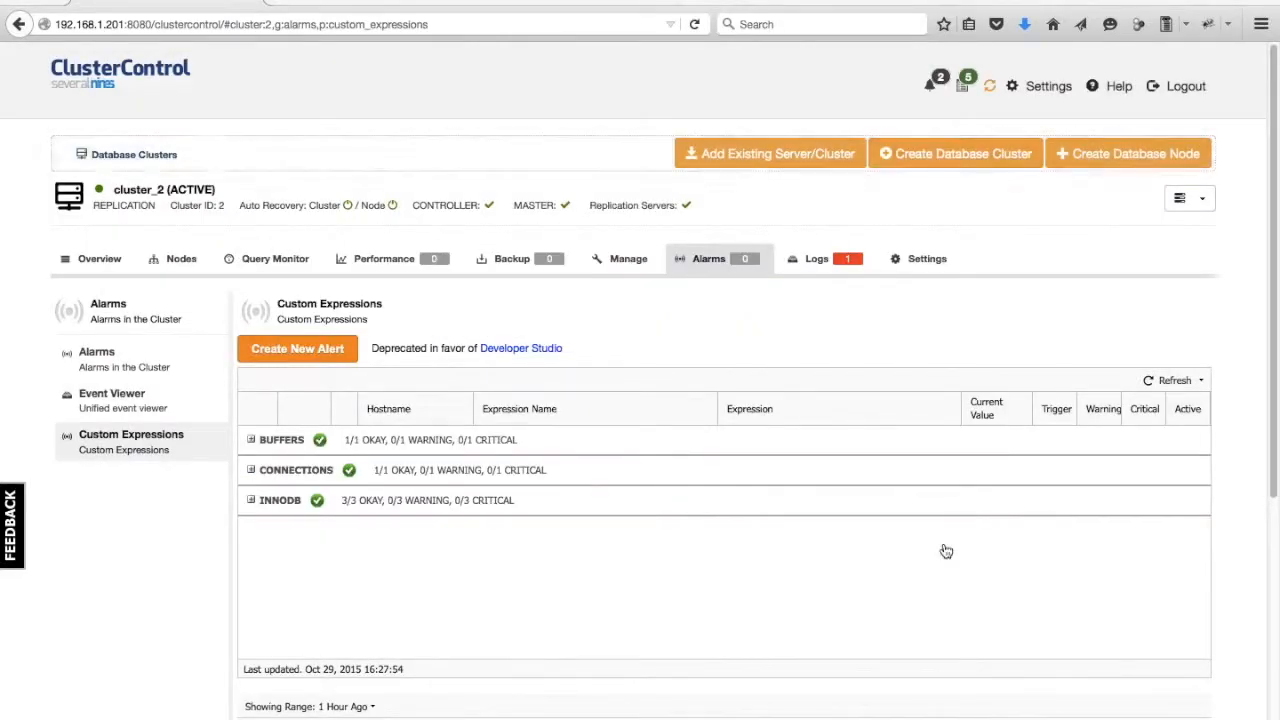
Return to the cluster list and reopen the installation progress window to scroll through its messages.
{"action": "left_click", "coordinate": [102, 79]}
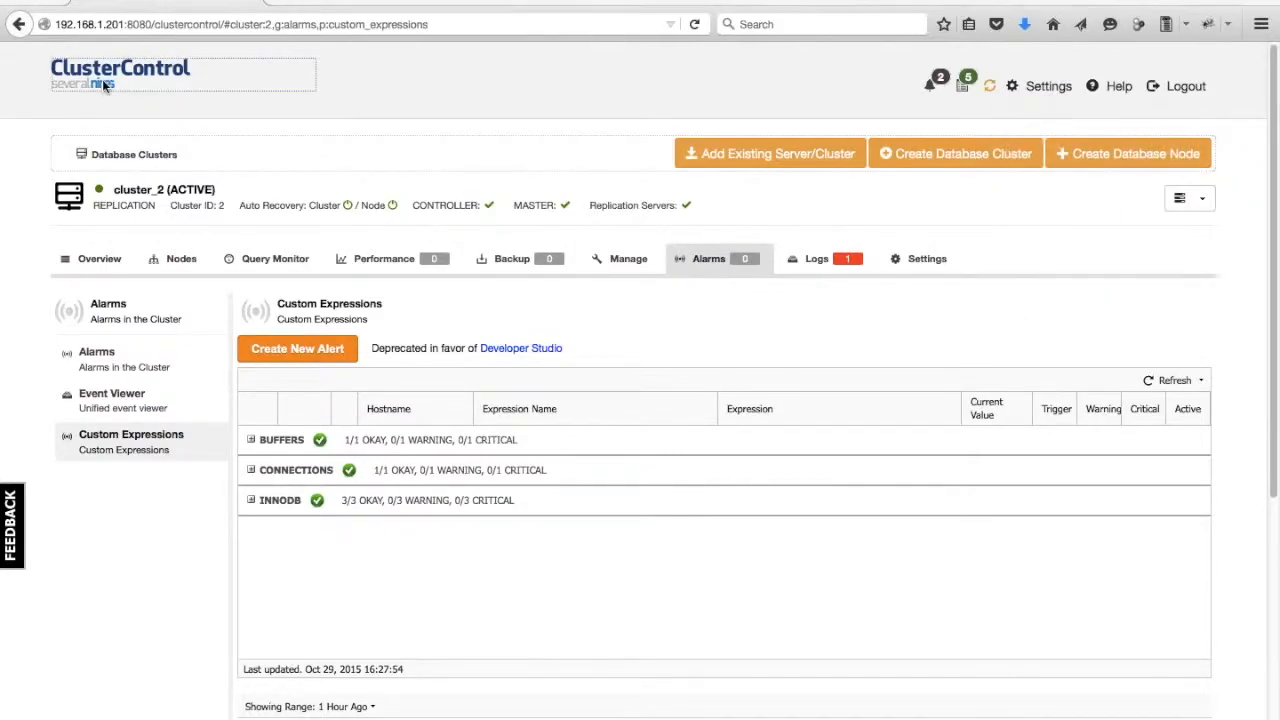
{"action": "left_click", "coordinate": [989, 89]}
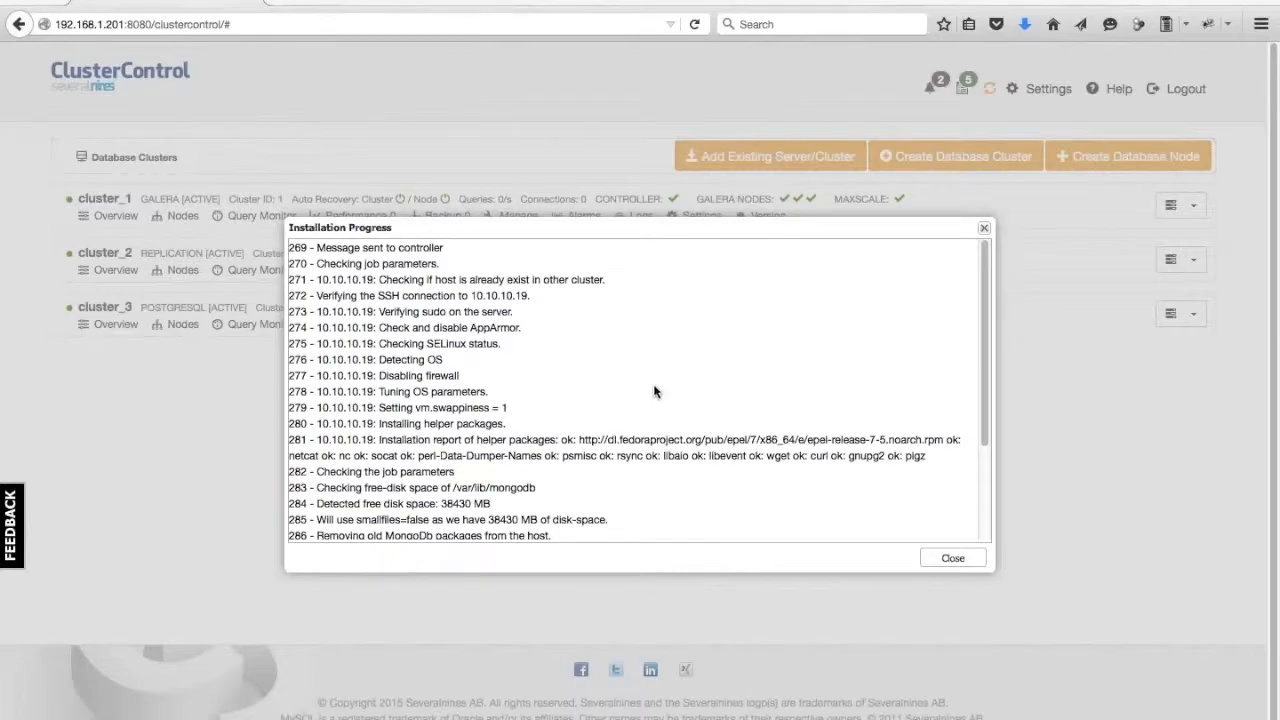
{"action": "scroll", "coordinate": [564, 316], "scroll_direction": "down", "scroll_amount": 1}
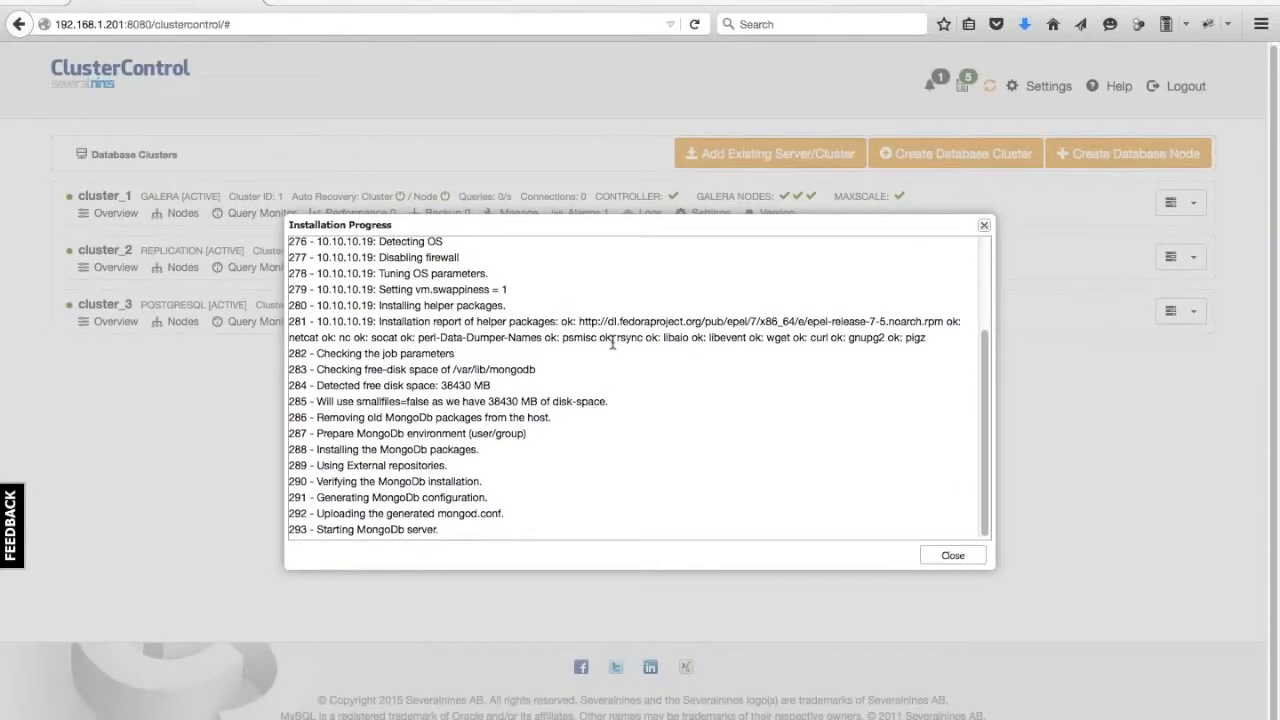